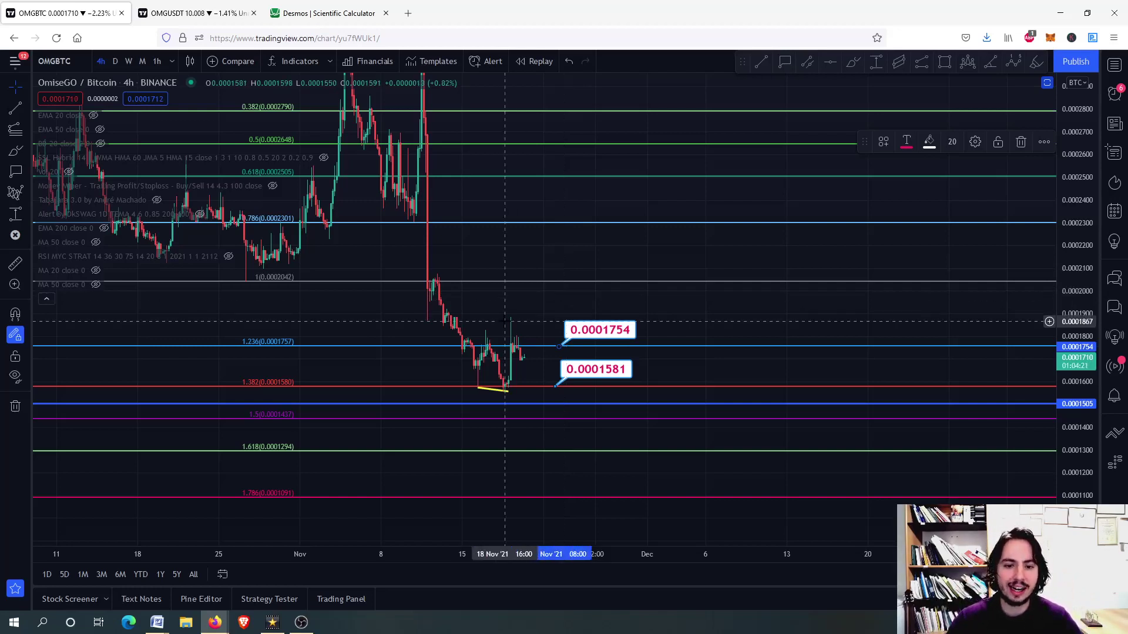
# Maximize the RSI pane, circle its two recent lows with cyan brush marks, then restore all panes
pyautogui.scroll(2, 523, 351)
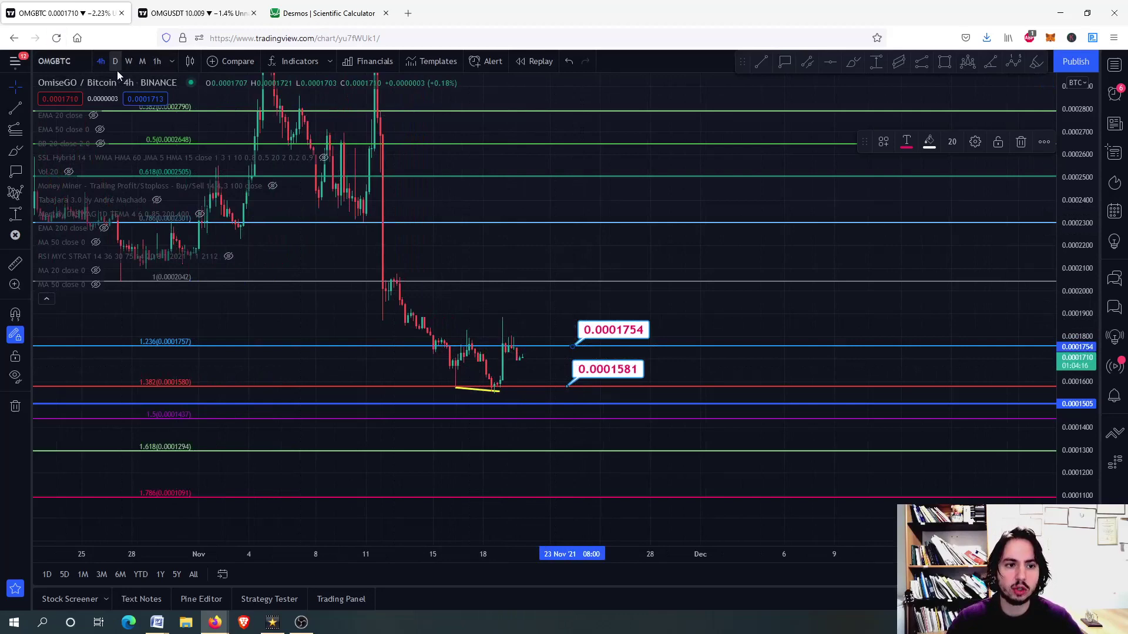
pyautogui.scroll(1, 459, 391)
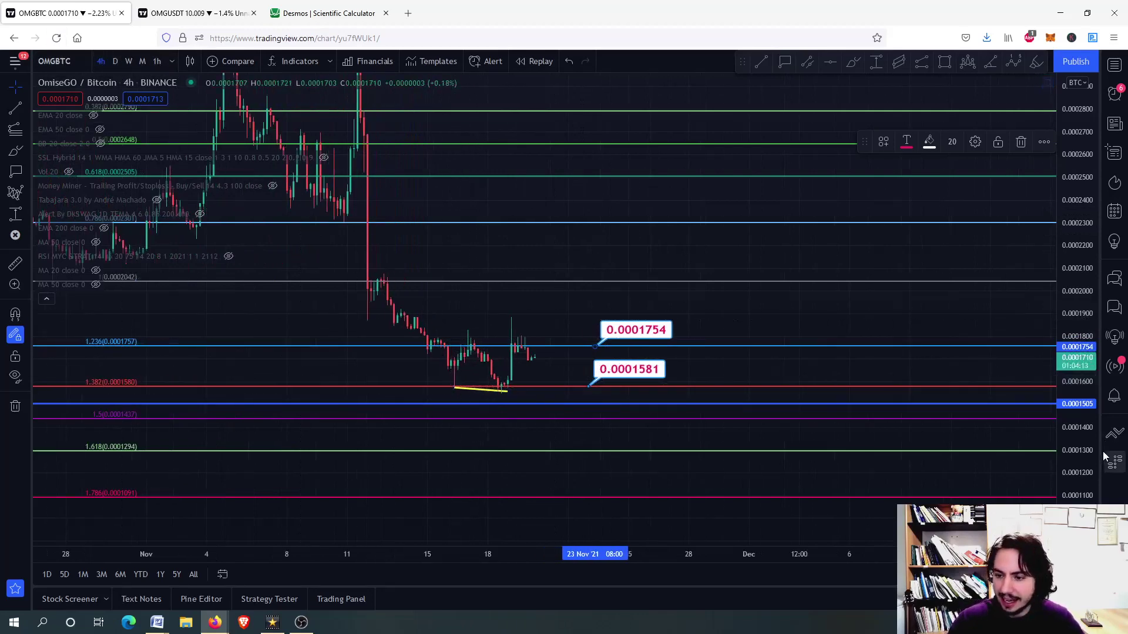
pyautogui.scroll(3, 474, 379)
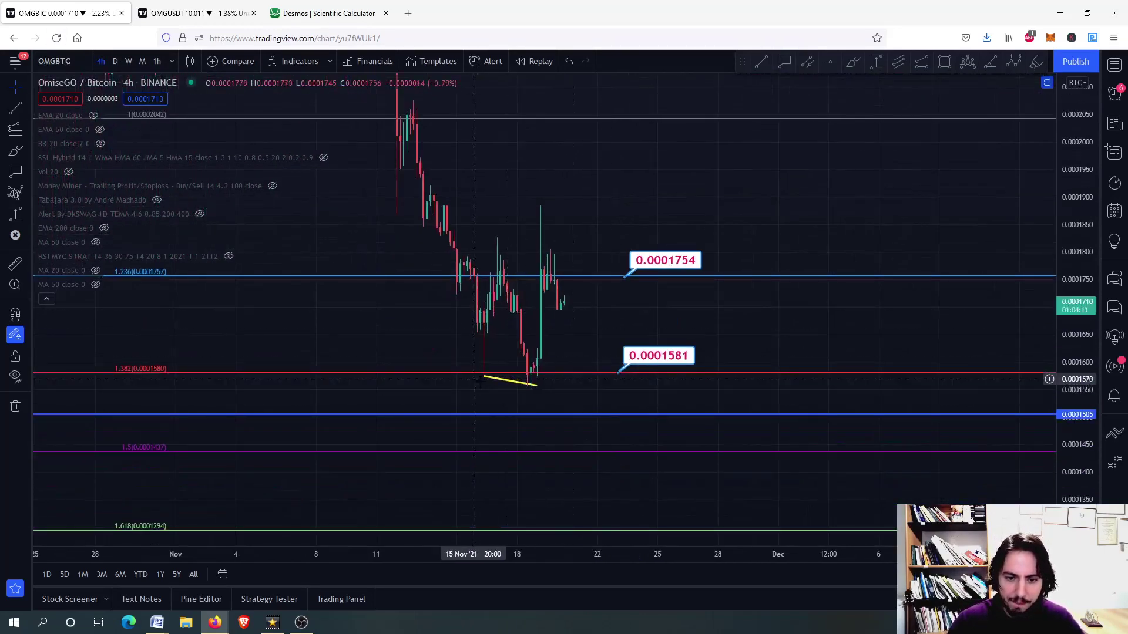
pyautogui.doubleClick(558, 379)
pyautogui.doubleClick(573, 376)
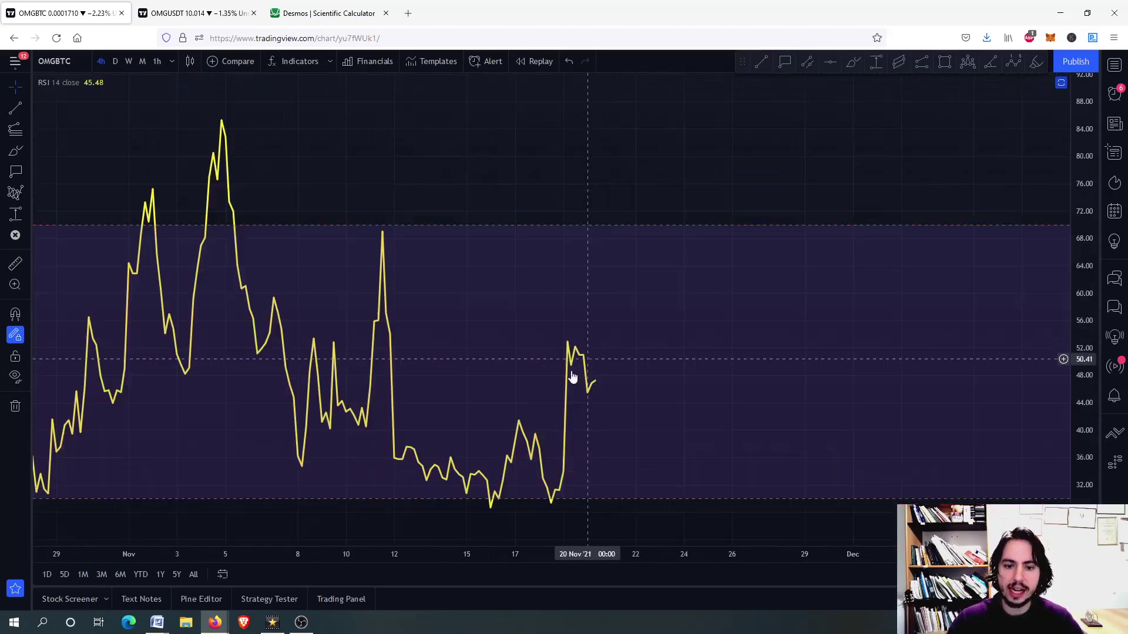
pyautogui.click(853, 64)
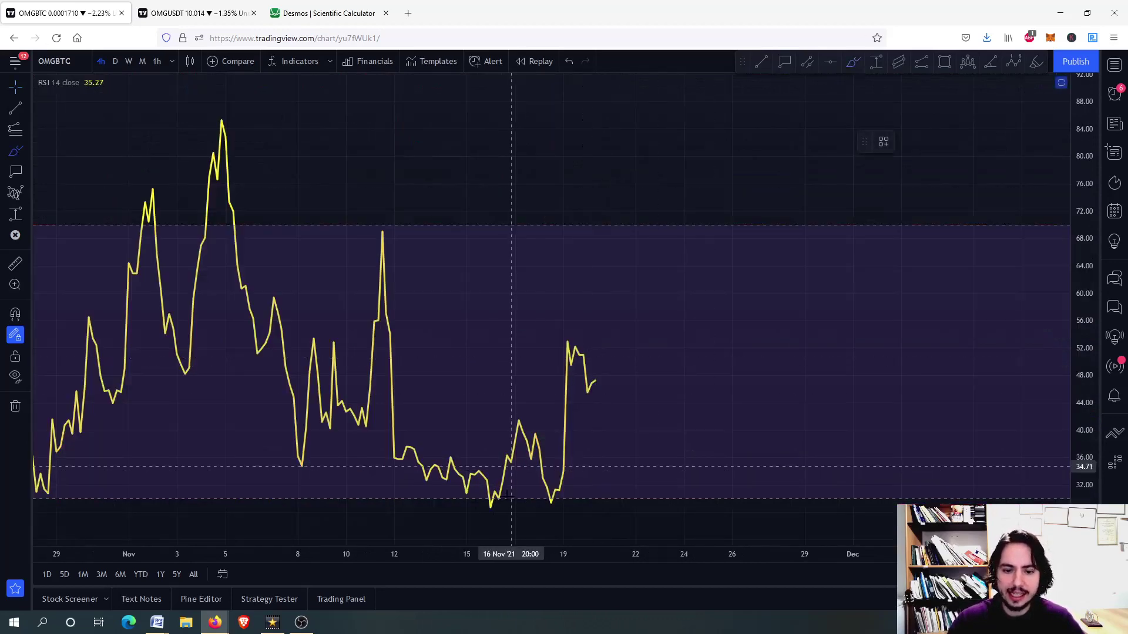
pyautogui.moveTo(496, 501)
pyautogui.mouseDown()
pyautogui.moveTo(492, 520)
pyautogui.moveTo(501, 502)
pyautogui.moveTo(556, 496)
pyautogui.mouseUp()
pyautogui.doubleClick(617, 465)
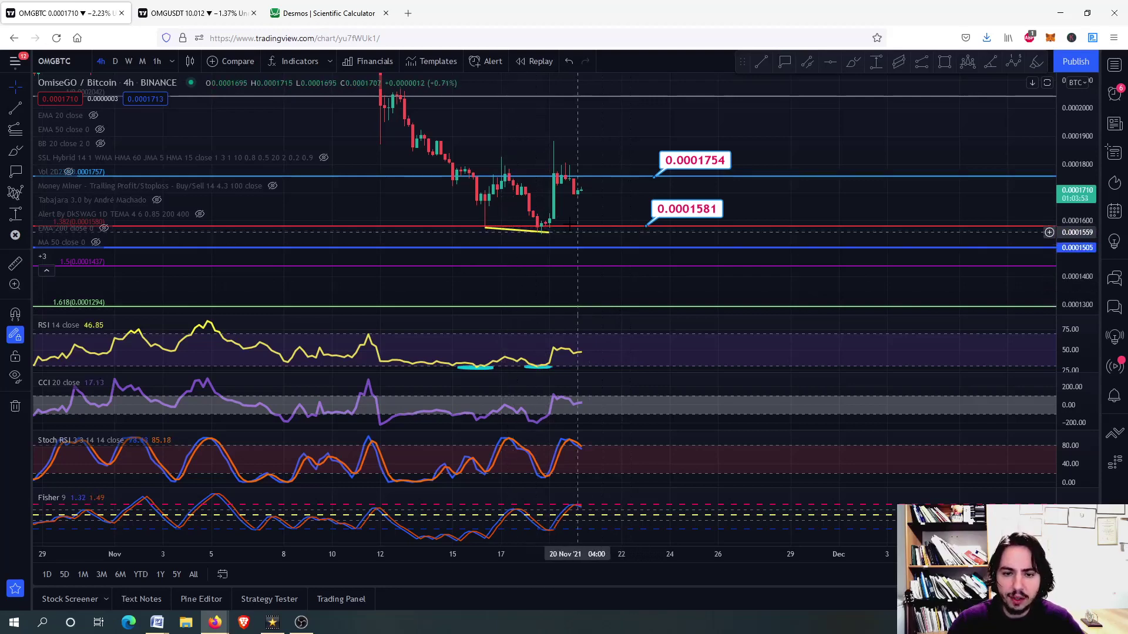
# On the maximized price pane, add a horizontal line at 0.0001771 and shade a rectangle down to 0.0001754
pyautogui.doubleClick(626, 206)
pyautogui.scroll(2, 578, 266)
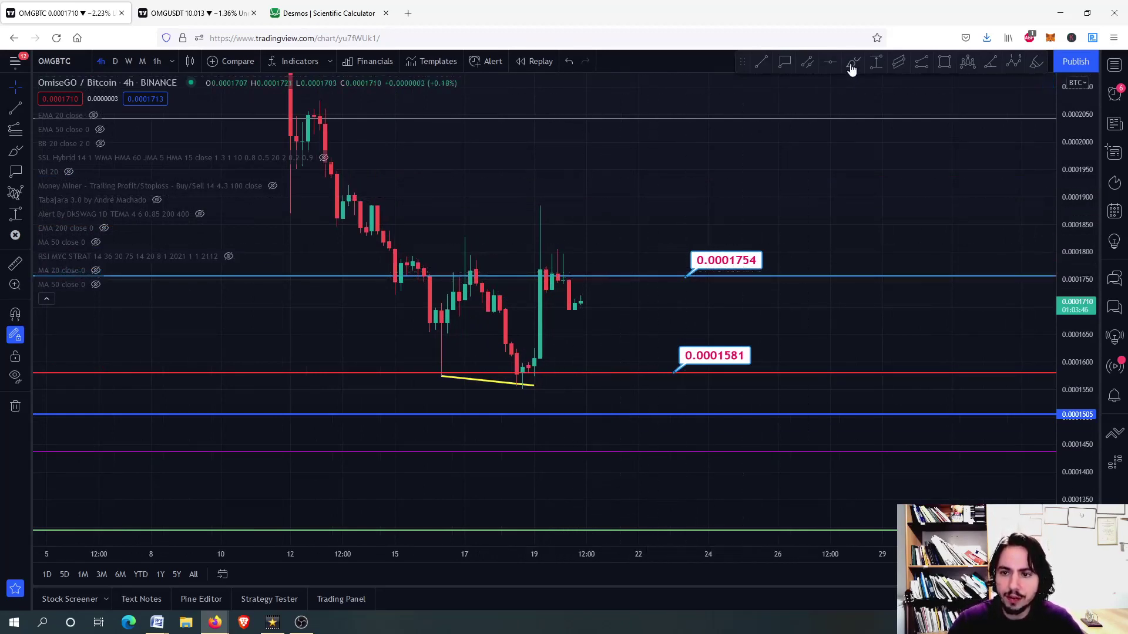
pyautogui.click(830, 61)
pyautogui.click(591, 268)
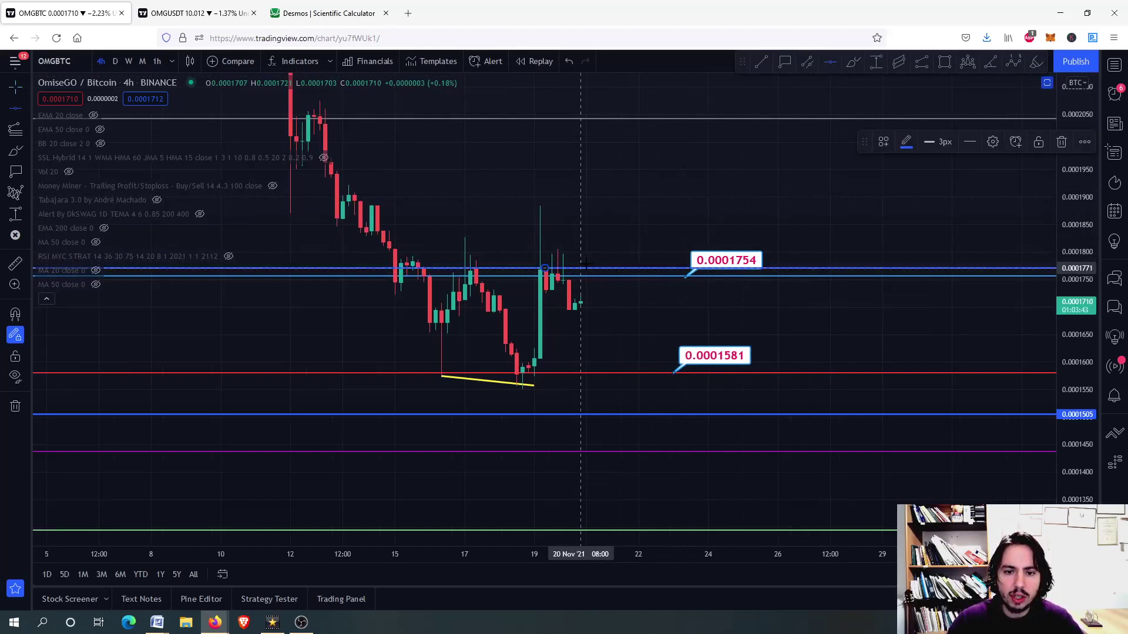
pyautogui.click(943, 61)
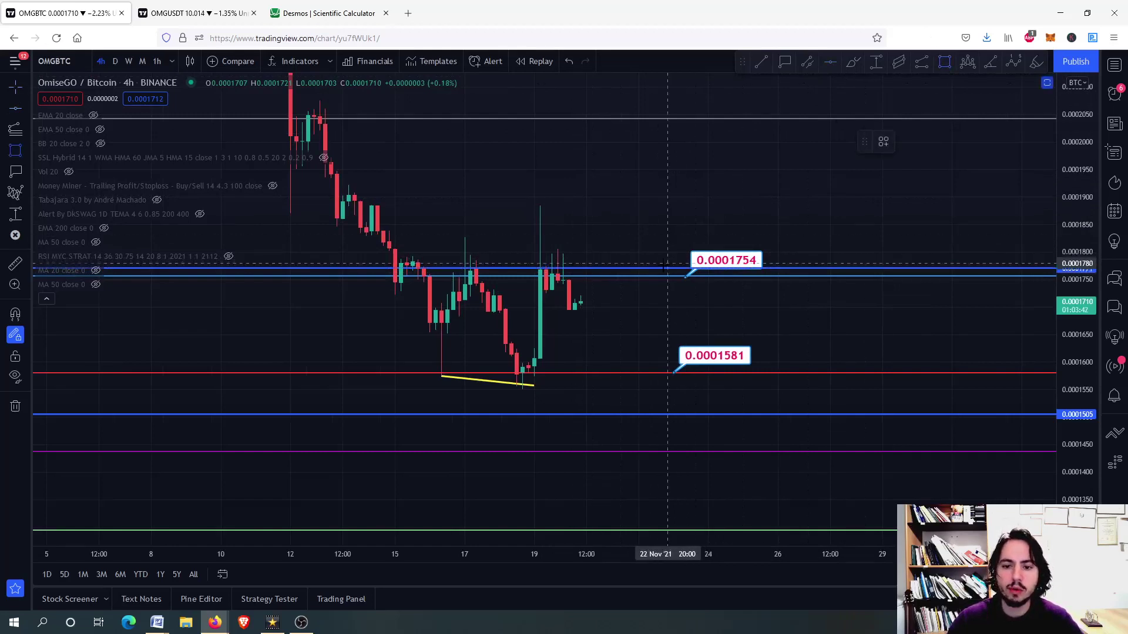
pyautogui.moveTo(661, 270); pyautogui.dragTo(663, 276)
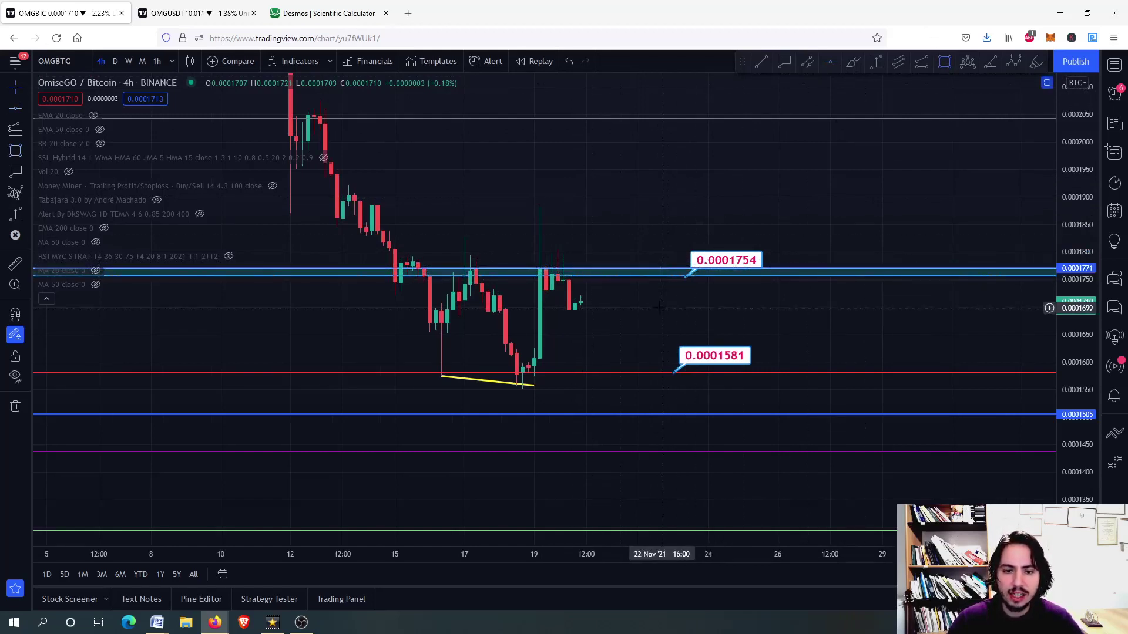
pyautogui.scroll(-5, 482, 270)
pyautogui.scroll(5, 537, 303)
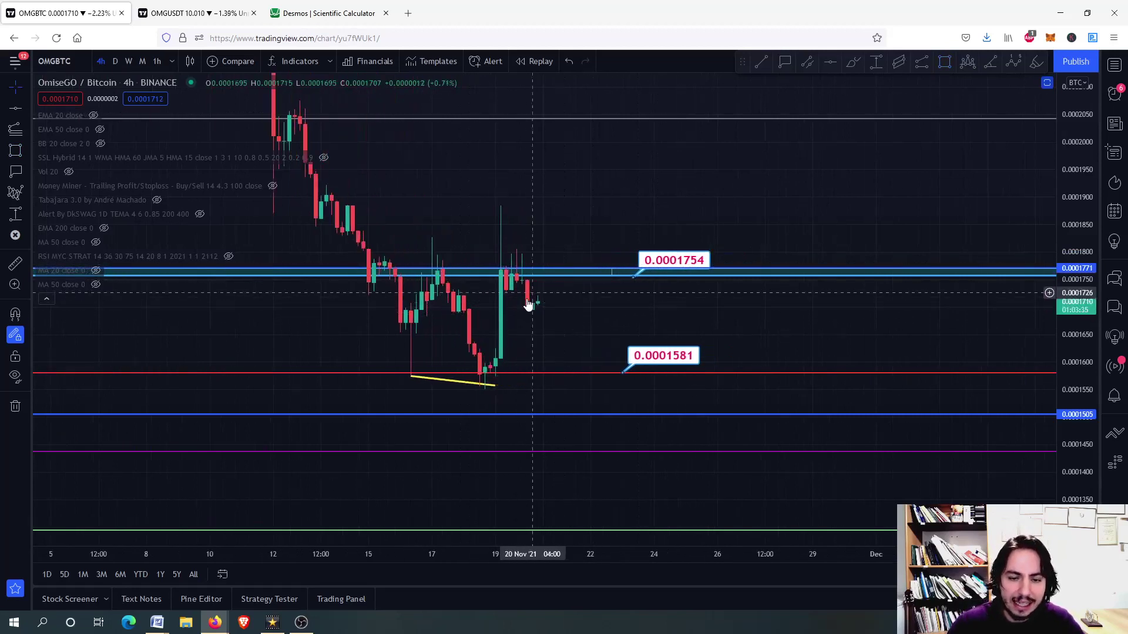
pyautogui.scroll(-2, 575, 273)
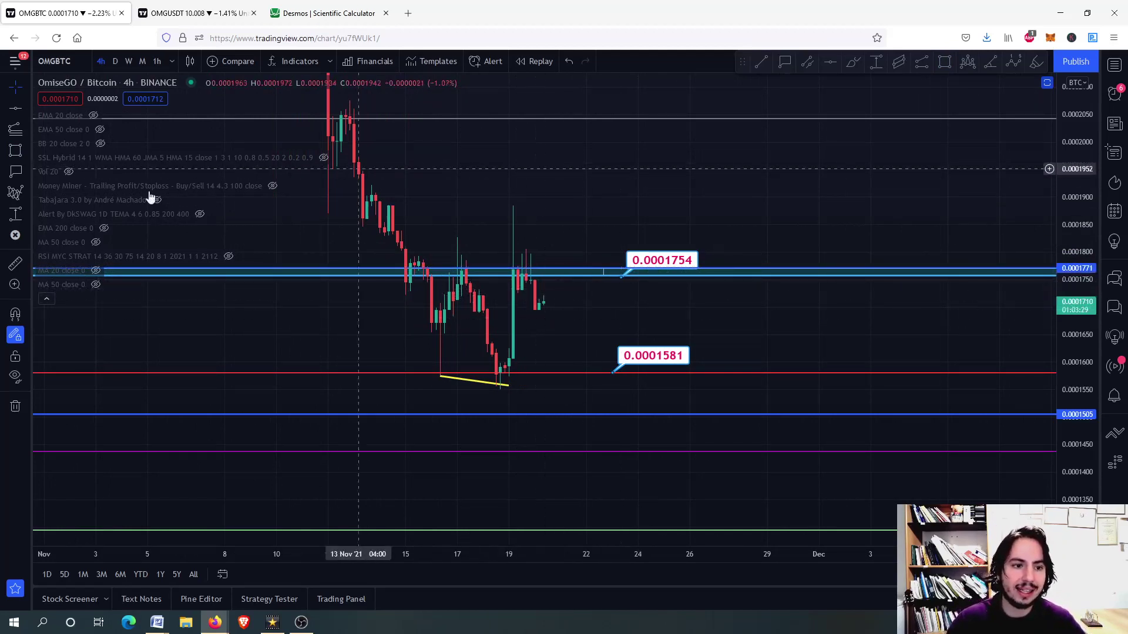
# Show the EMA 50 and EMA 20 lines and compress the price scale to reveal more fib levels
pyautogui.click(93, 128)
pyautogui.click(93, 114)
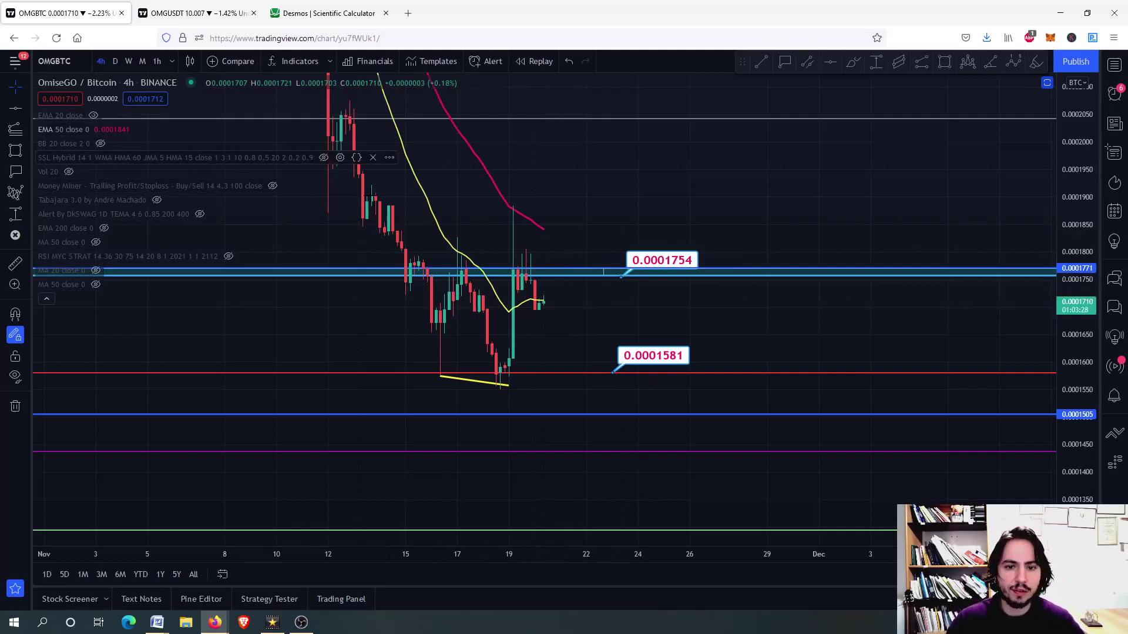
pyautogui.scroll(-3, 616, 264)
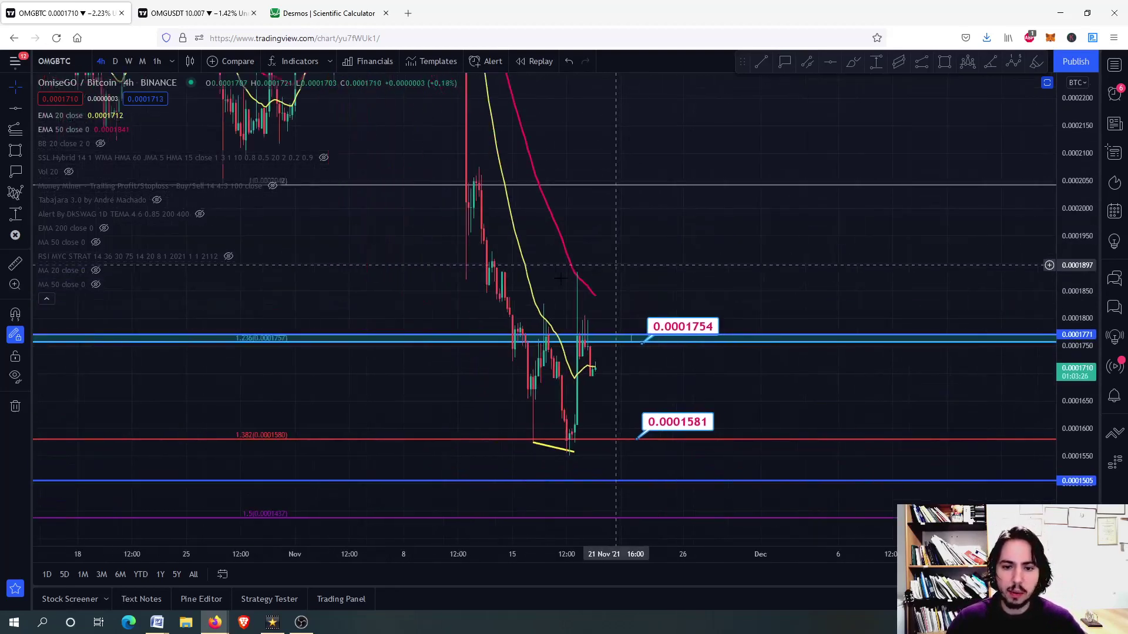
pyautogui.scroll(2, 574, 282)
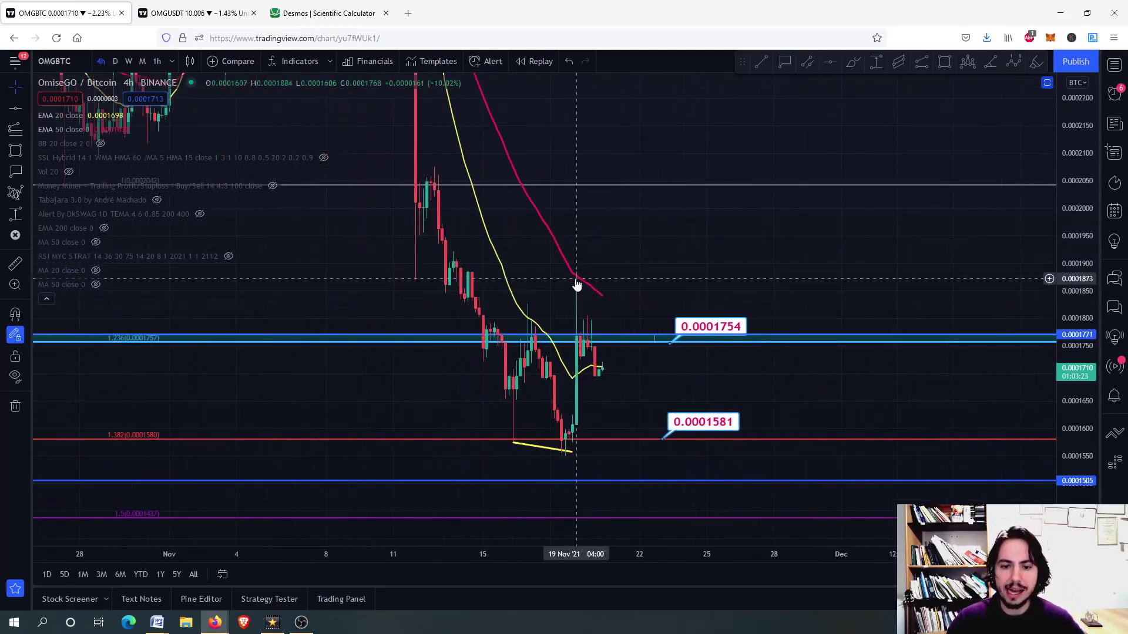
pyautogui.scroll(2, 603, 364)
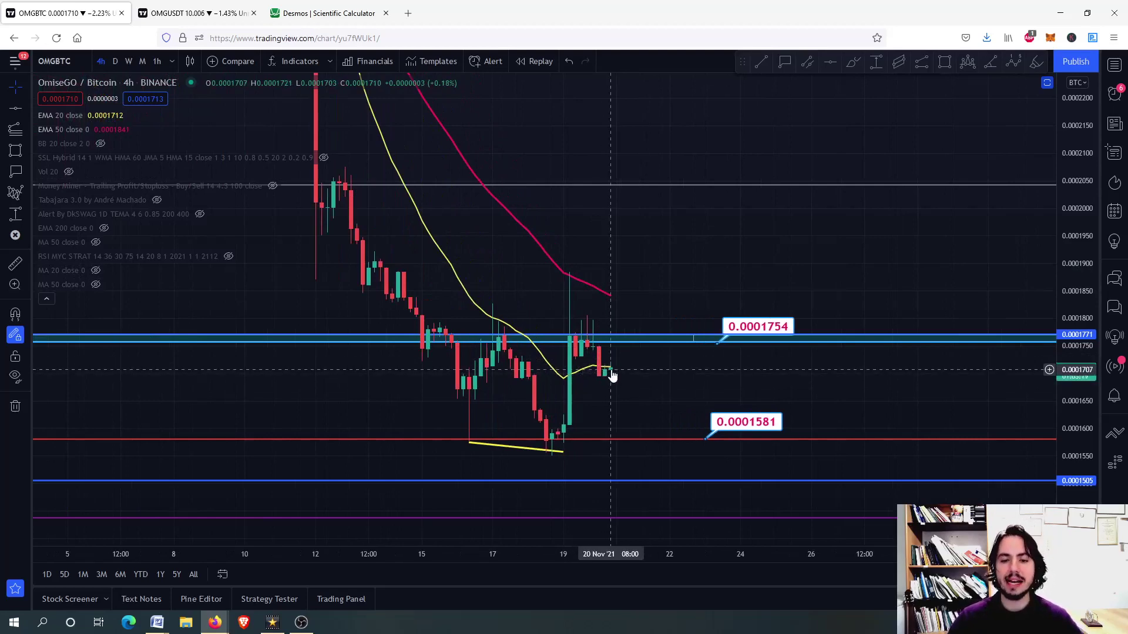
pyautogui.scroll(-2, 608, 372)
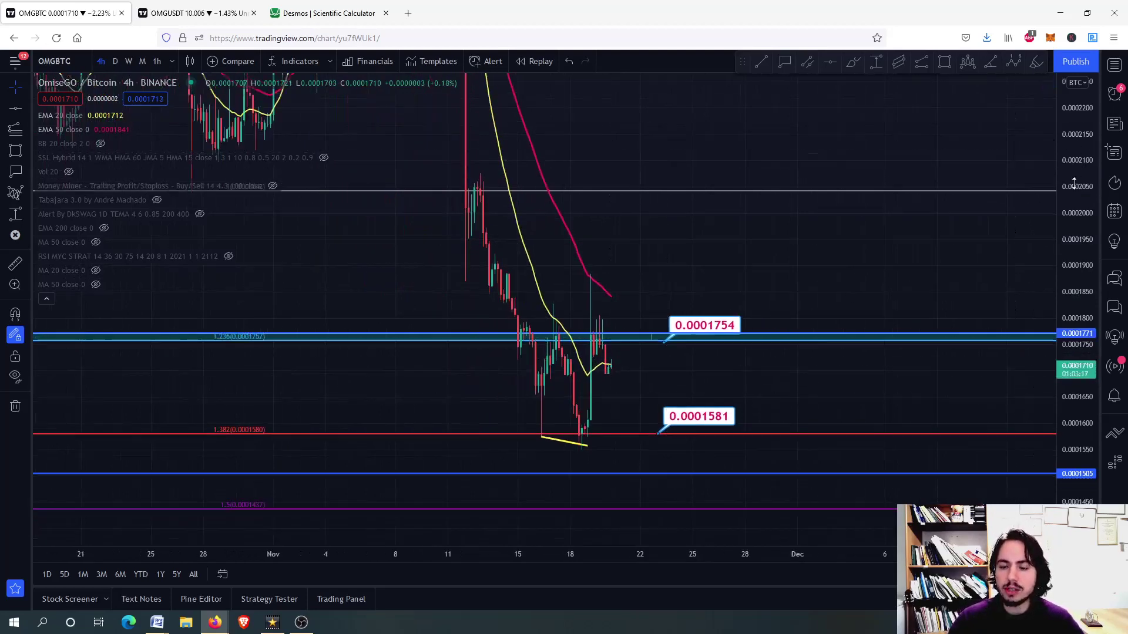
pyautogui.moveTo(1073, 184); pyautogui.dragTo(1040, 364)
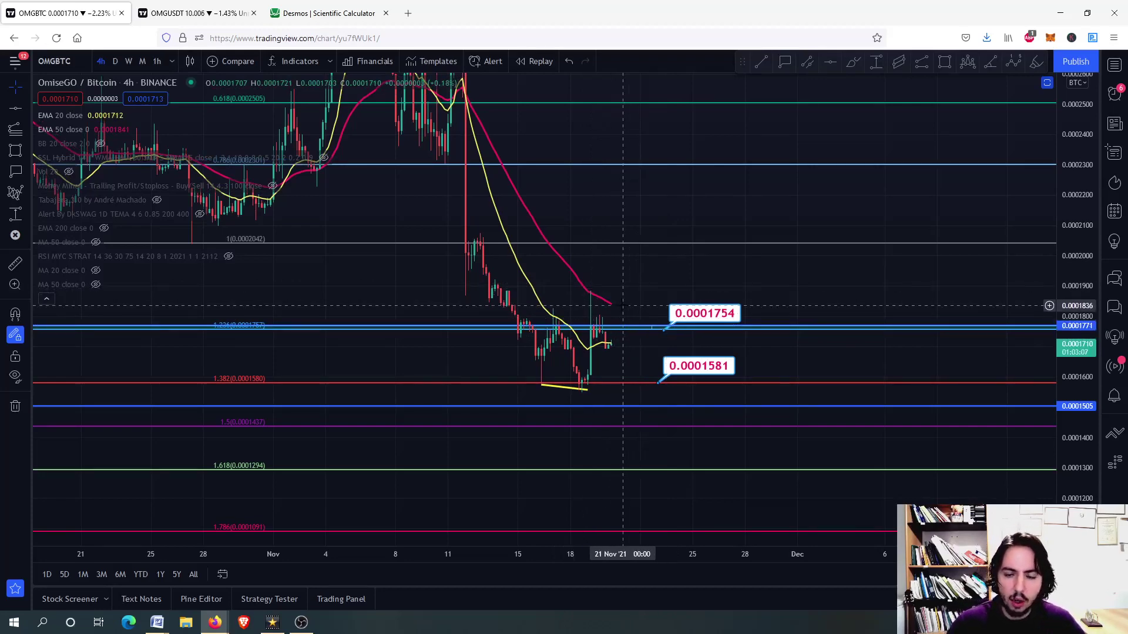
# Move the 0.0001754 price label up to 0.0001764
pyautogui.scroll(3, 726, 317)
pyautogui.moveTo(726, 318); pyautogui.dragTo(722, 317)
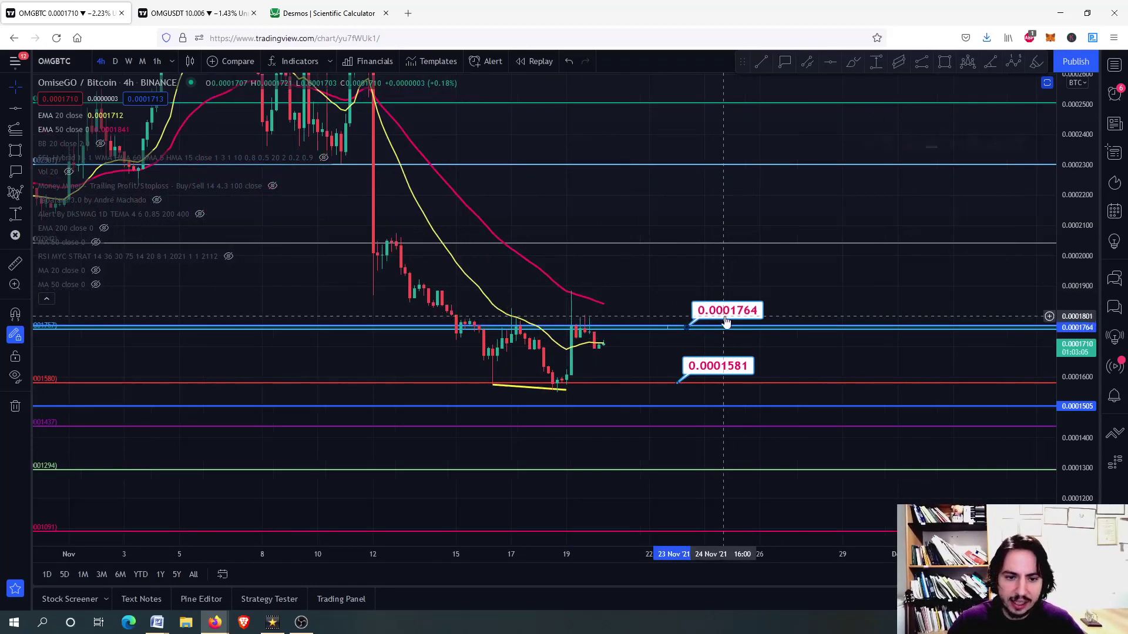
pyautogui.scroll(-2, 720, 318)
pyautogui.scroll(-2, 720, 318)
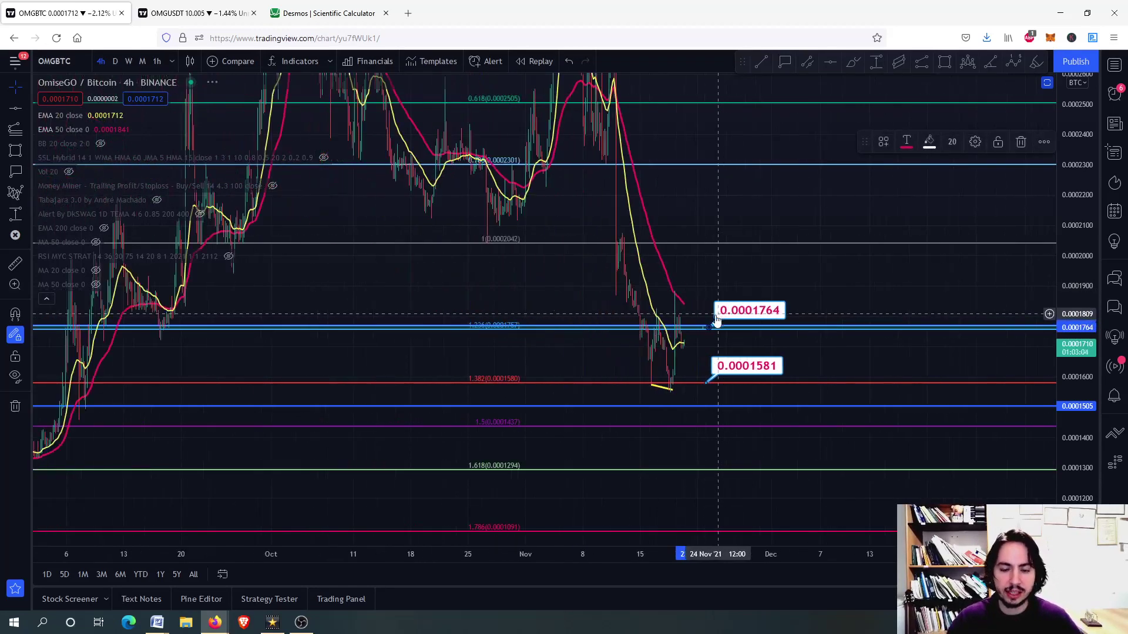
# Inspect the Stoch RSI and CCI panes by maximizing and restoring each in turn
pyautogui.doubleClick(696, 352)
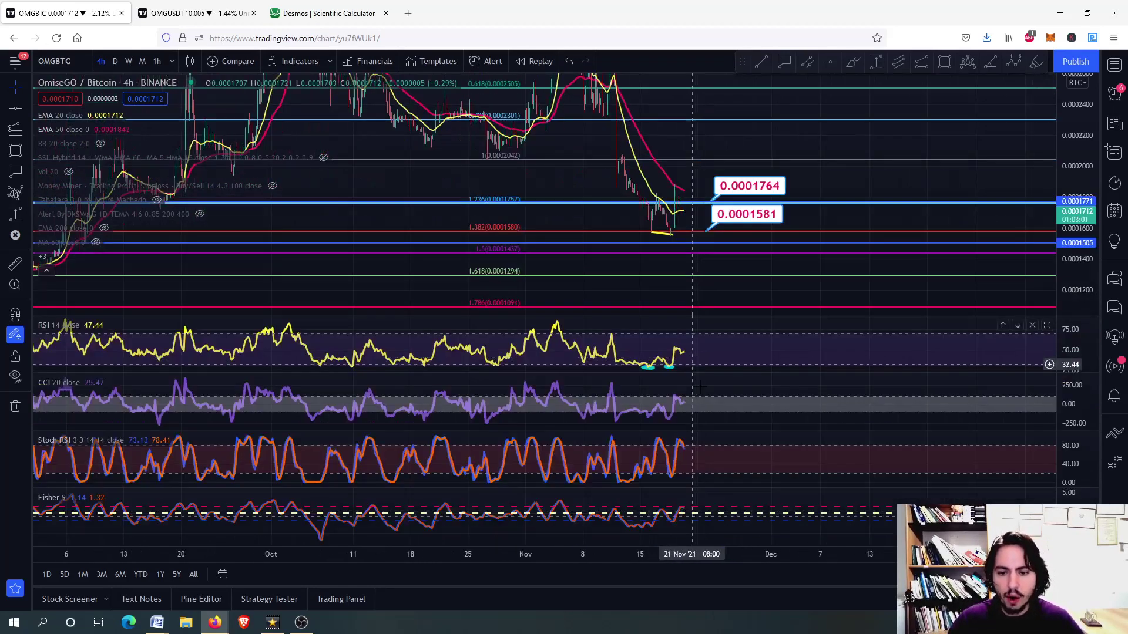
pyautogui.doubleClick(691, 452)
pyautogui.scroll(5, 681, 141)
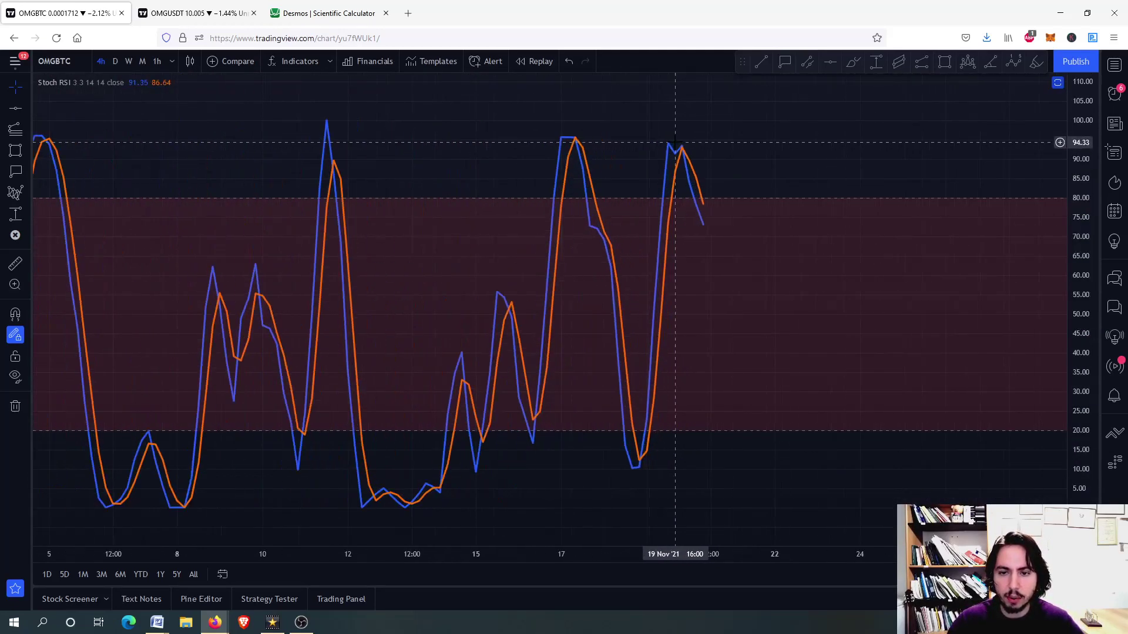
pyautogui.doubleClick(711, 388)
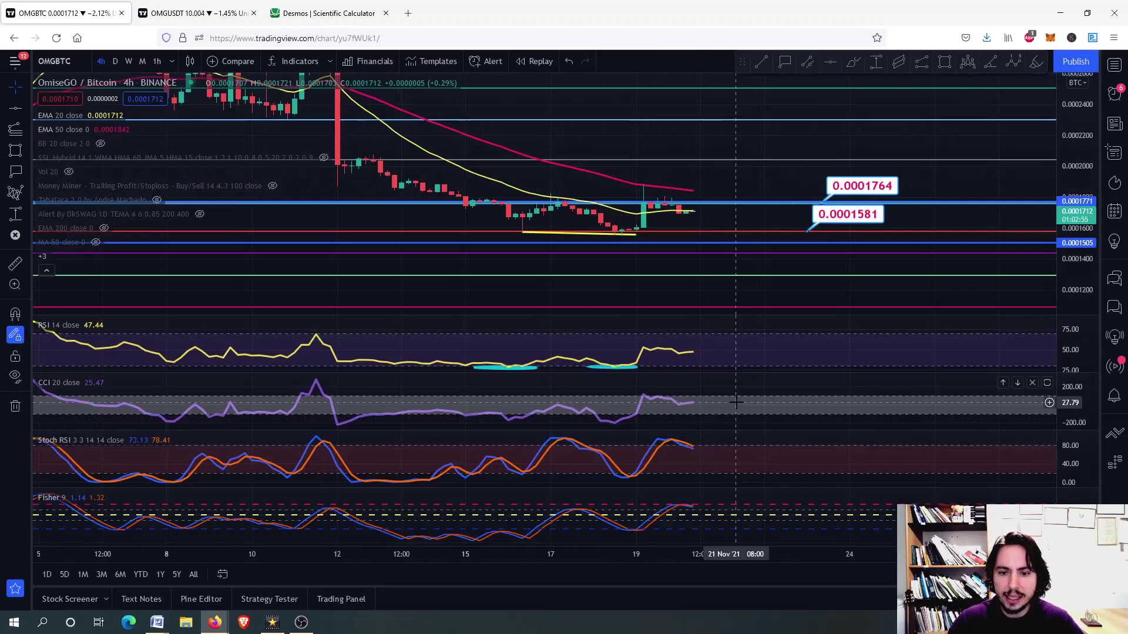
pyautogui.doubleClick(731, 403)
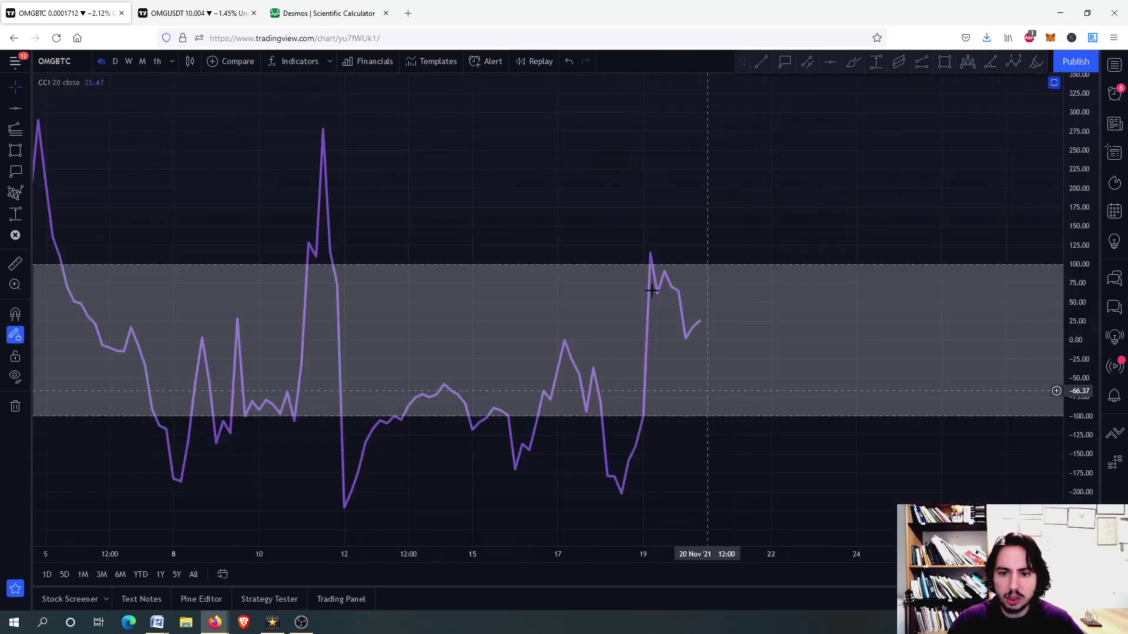
pyautogui.doubleClick(681, 354)
pyautogui.scroll(-2, 642, 226)
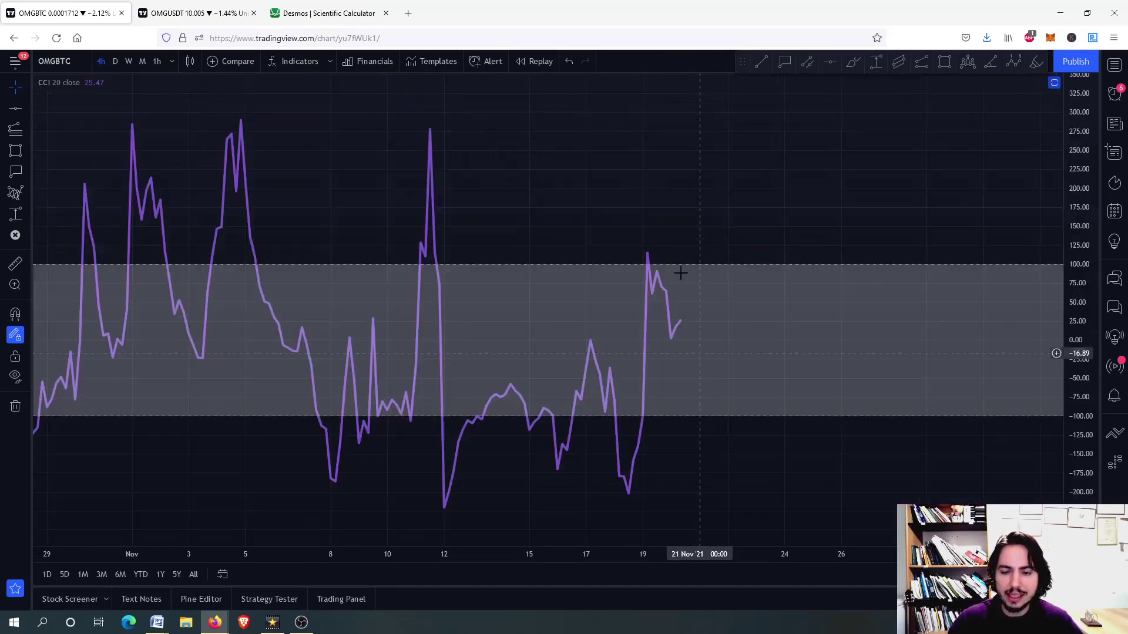
pyautogui.doubleClick(699, 403)
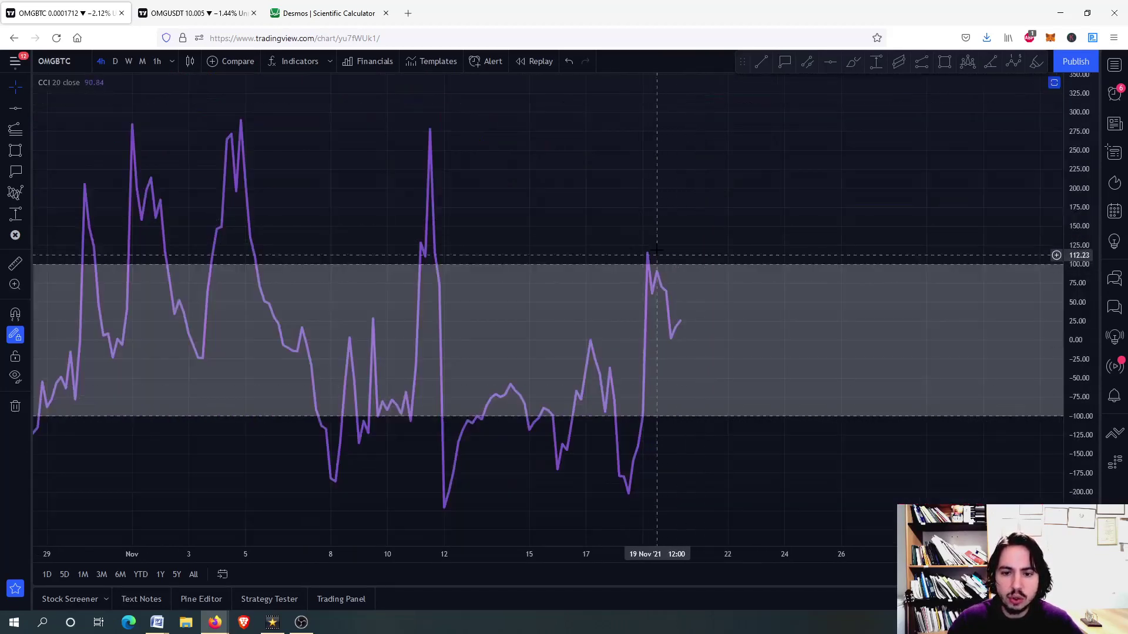
pyautogui.doubleClick(772, 353)
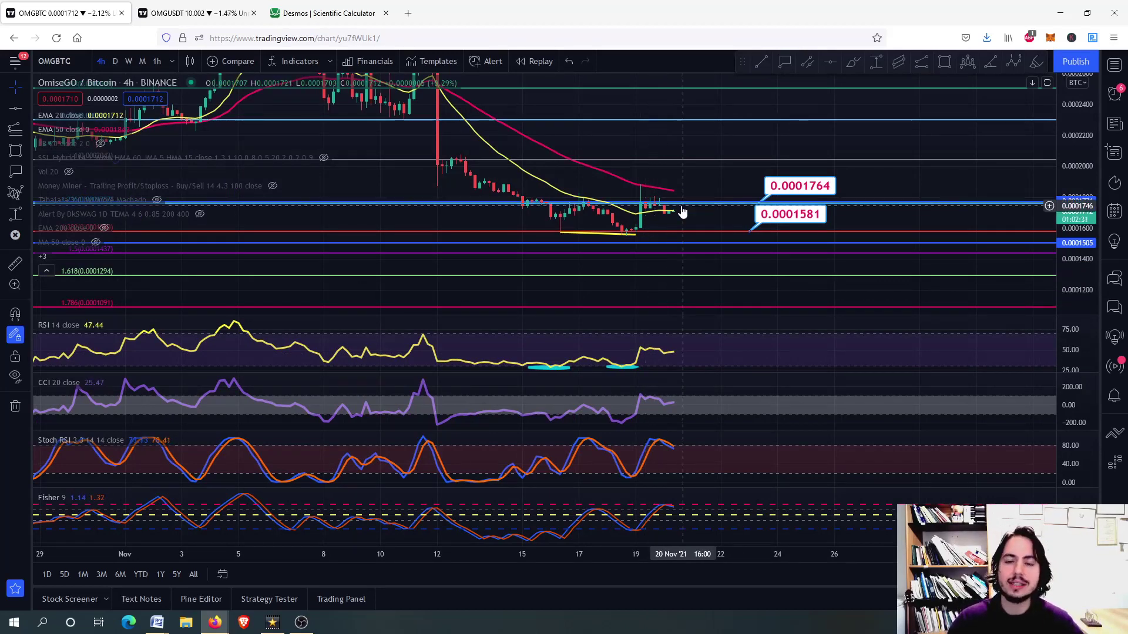
# Maximize the price pane alone and zoom out to bring the fib levels into view
pyautogui.doubleClick(695, 220)
pyautogui.scroll(2, 658, 351)
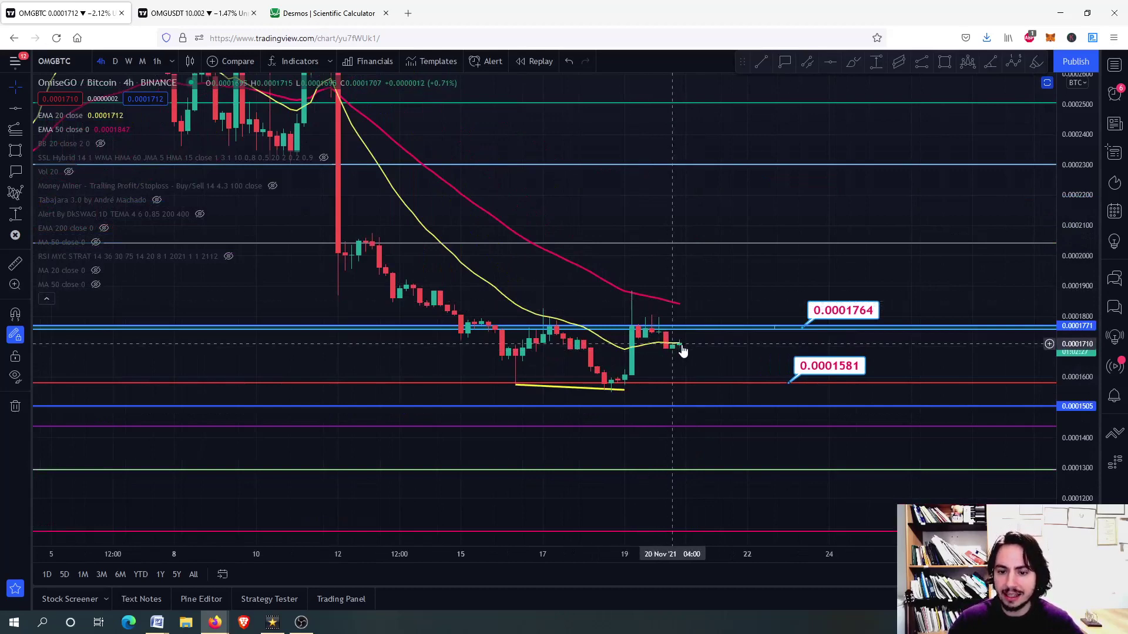
pyautogui.scroll(-3, 682, 352)
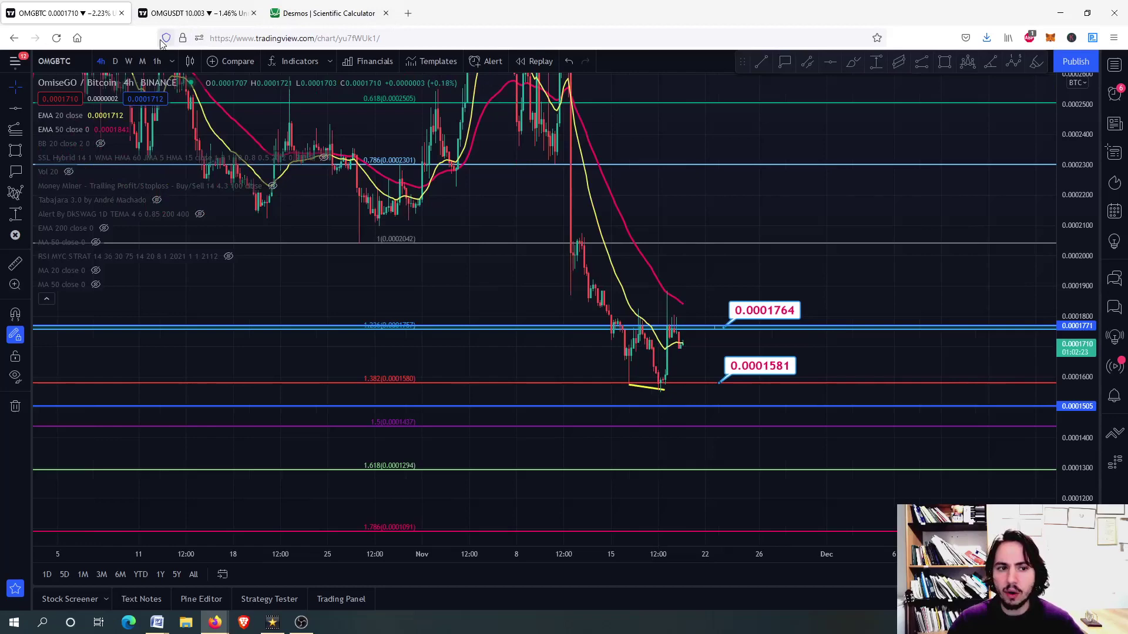
# Switch OMGBTC to the 1D timeframe and zoom to frame the recent daily candles
pyautogui.click(115, 61)
pyautogui.scroll(5, 662, 351)
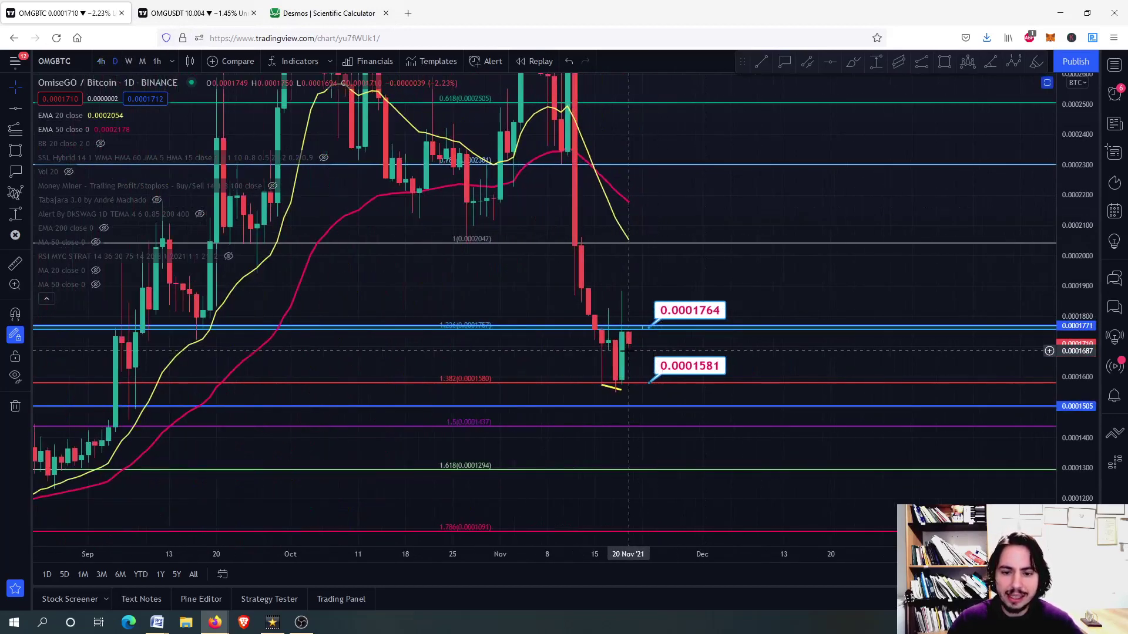
pyautogui.scroll(2, 620, 349)
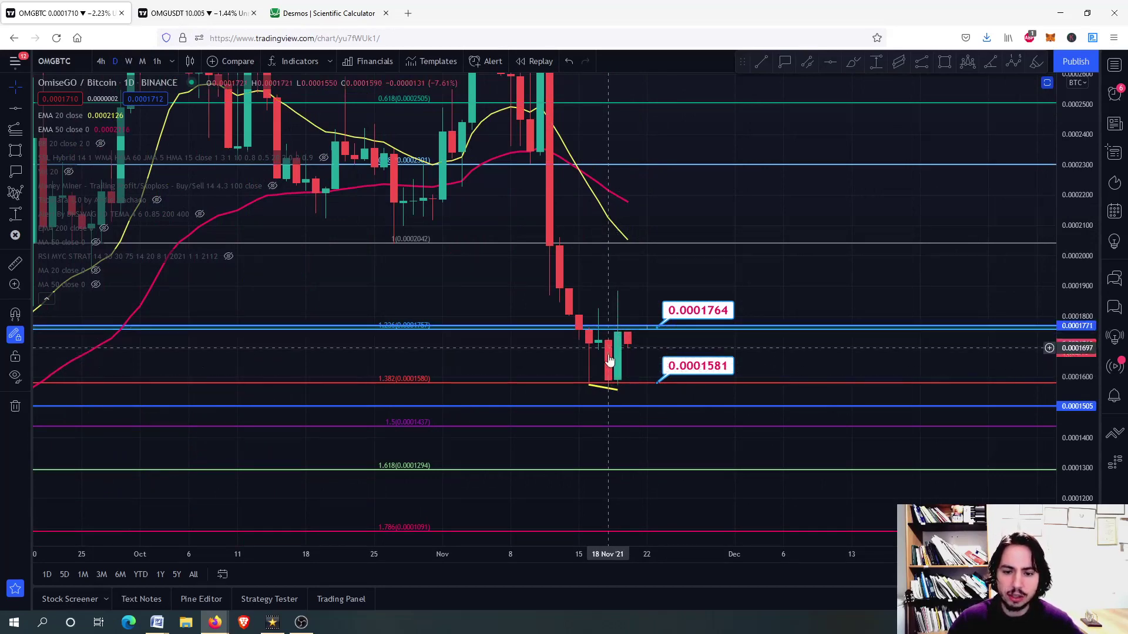
pyautogui.scroll(-2, 613, 356)
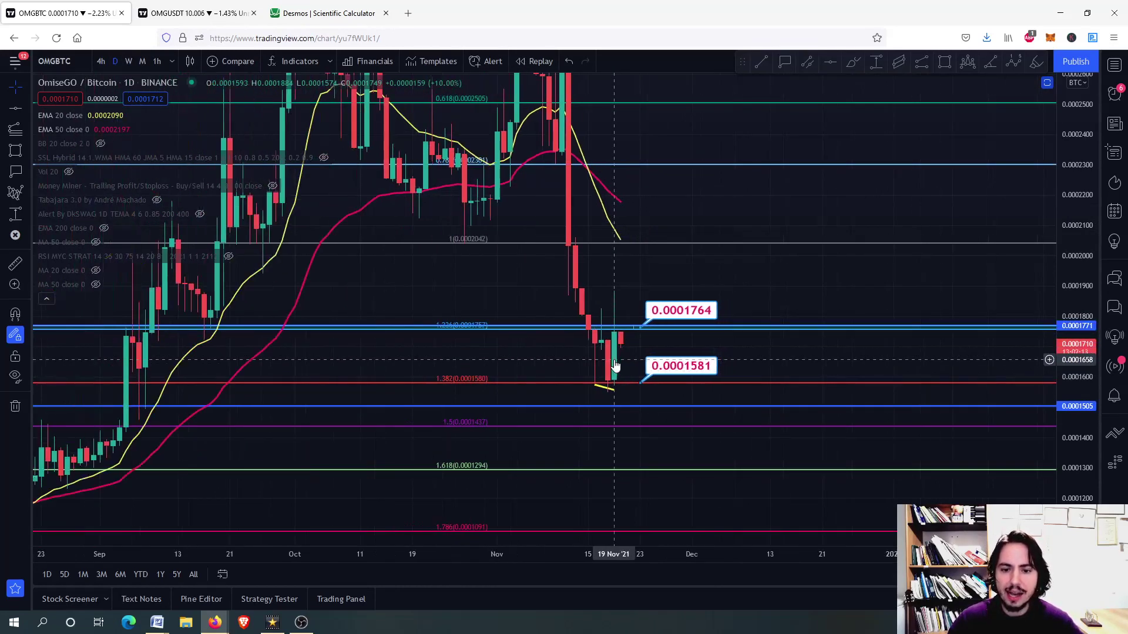
pyautogui.scroll(2, 612, 364)
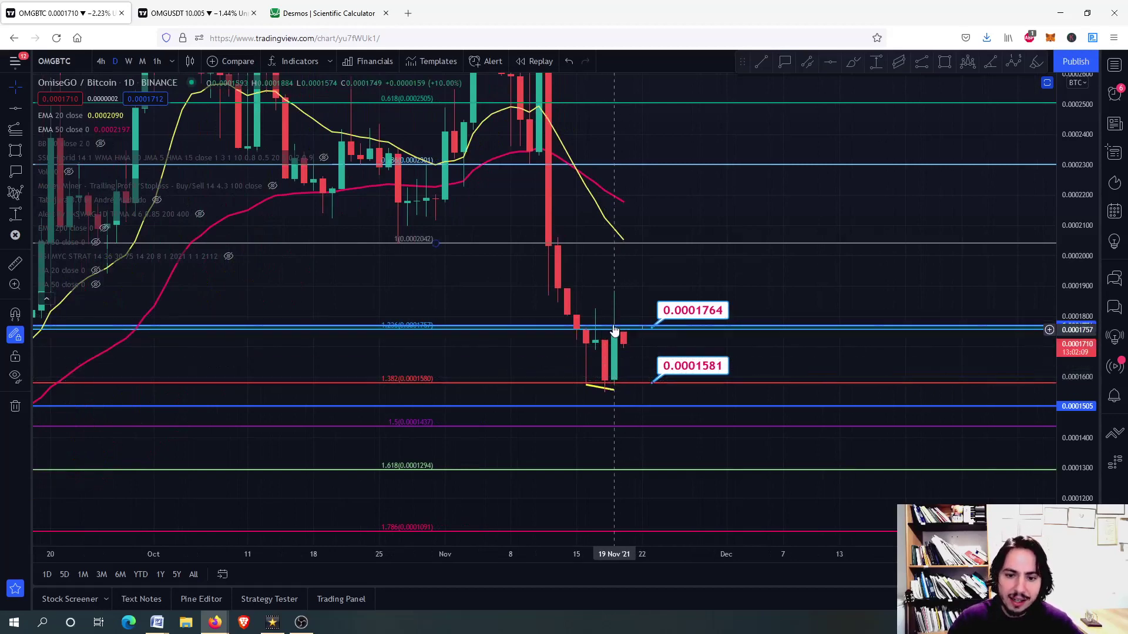
pyautogui.scroll(3, 620, 364)
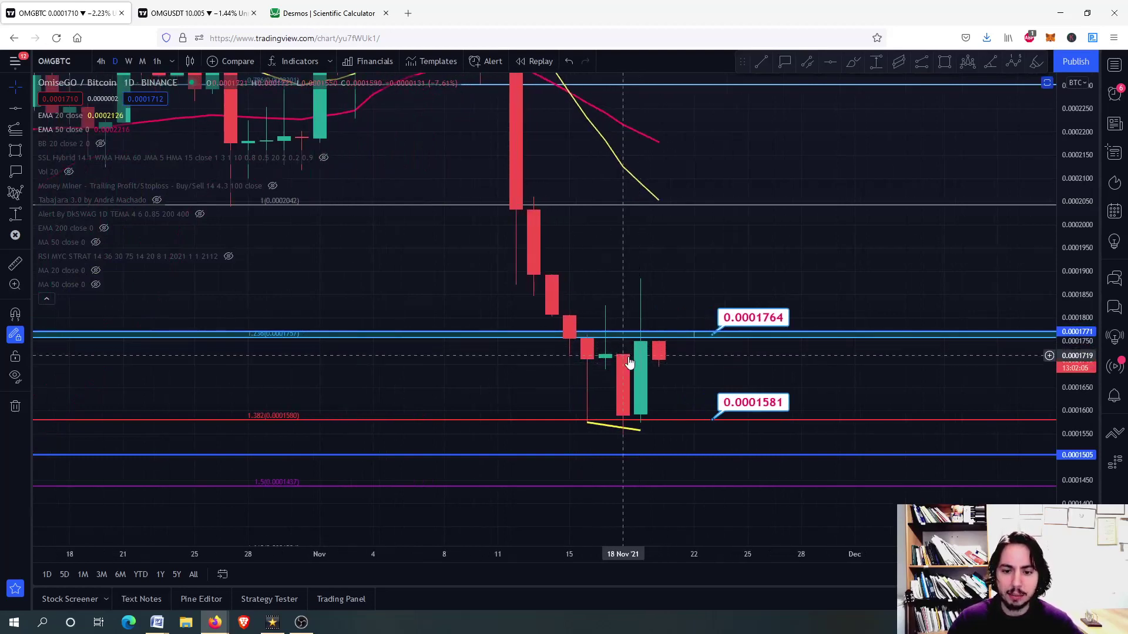
pyautogui.scroll(-3, 623, 353)
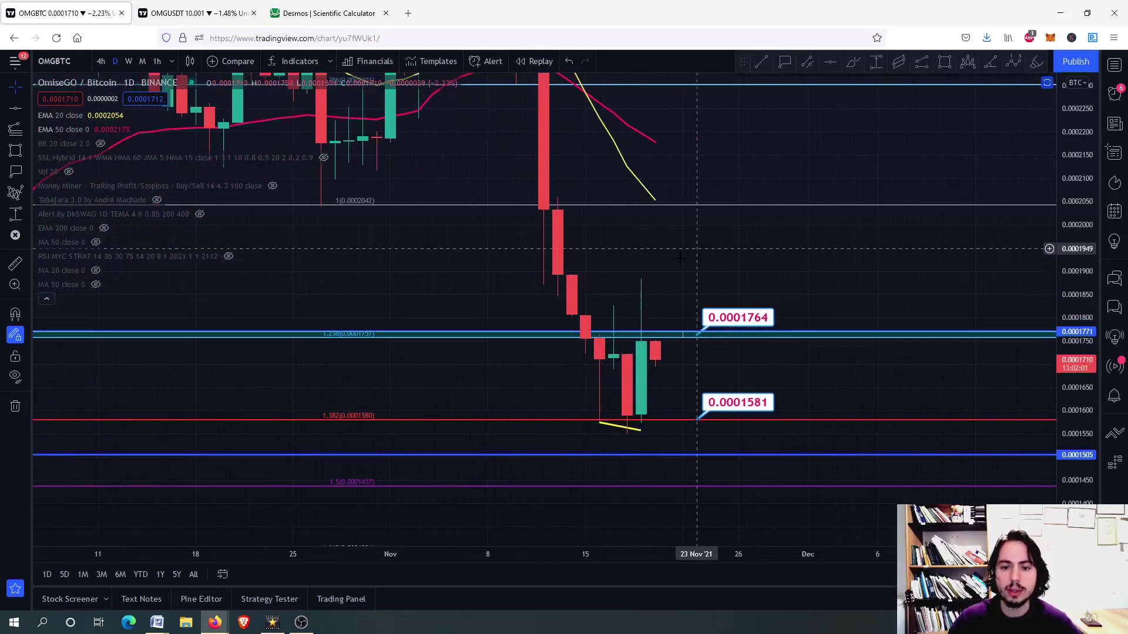
pyautogui.scroll(2, 645, 303)
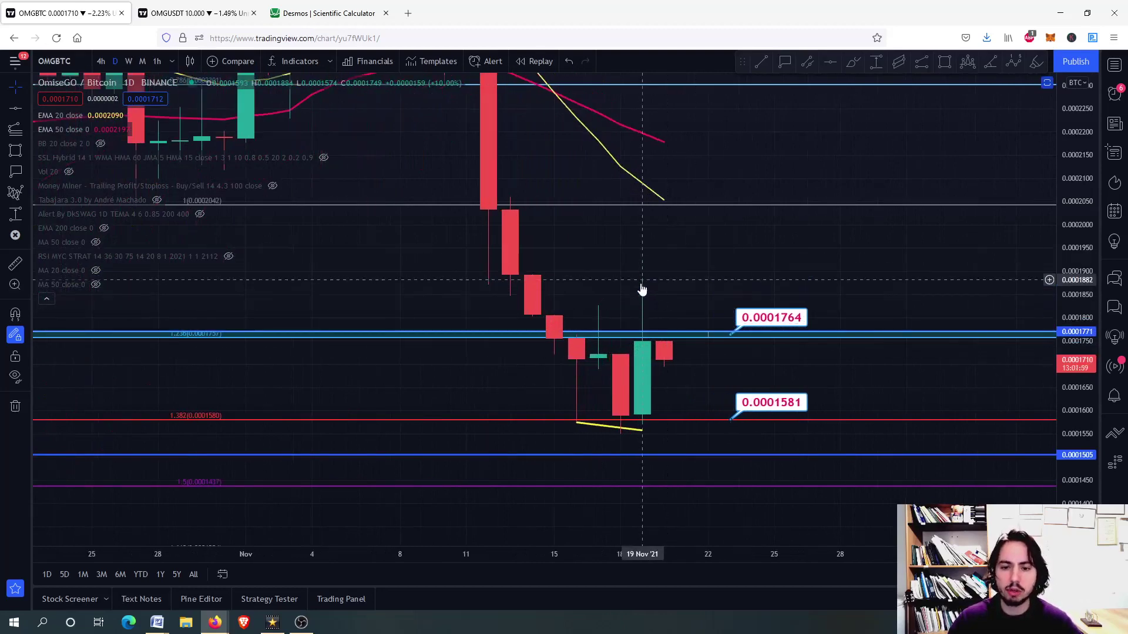
pyautogui.scroll(-5, 681, 346)
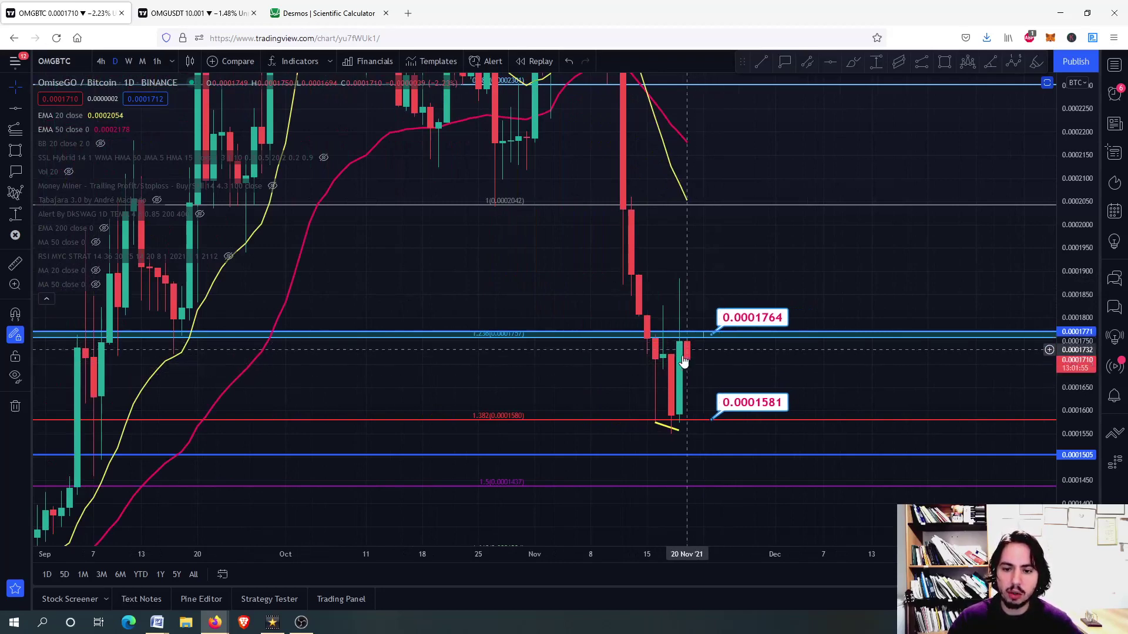
pyautogui.scroll(2, 695, 358)
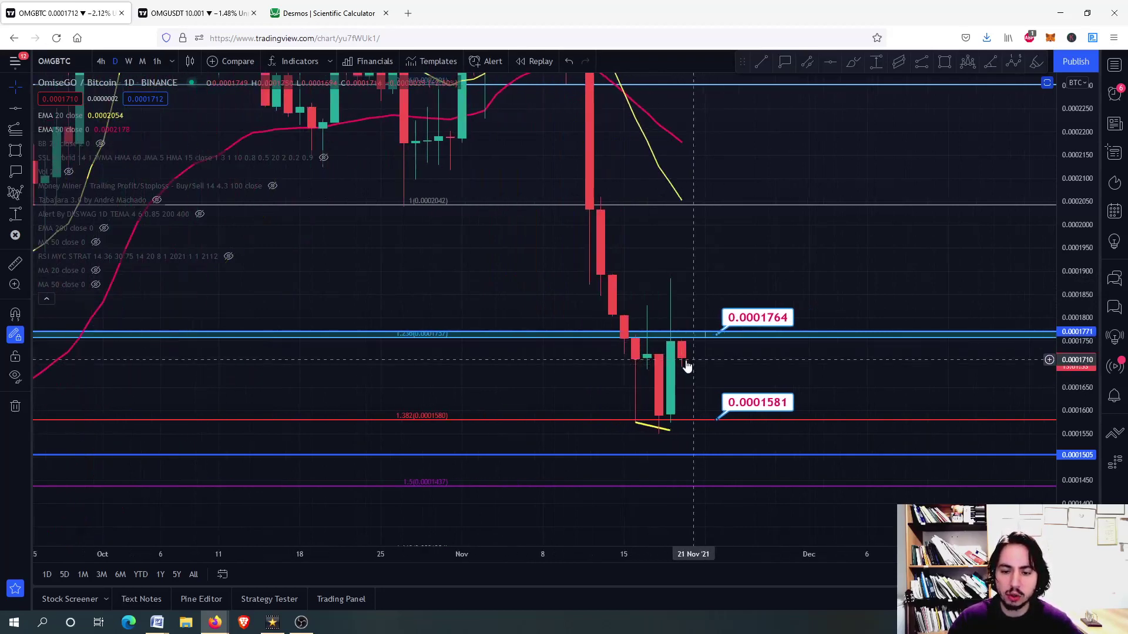
# Sketch a cyan projected move over the latest daily candles, then check the RSI pane
pyautogui.click(854, 63)
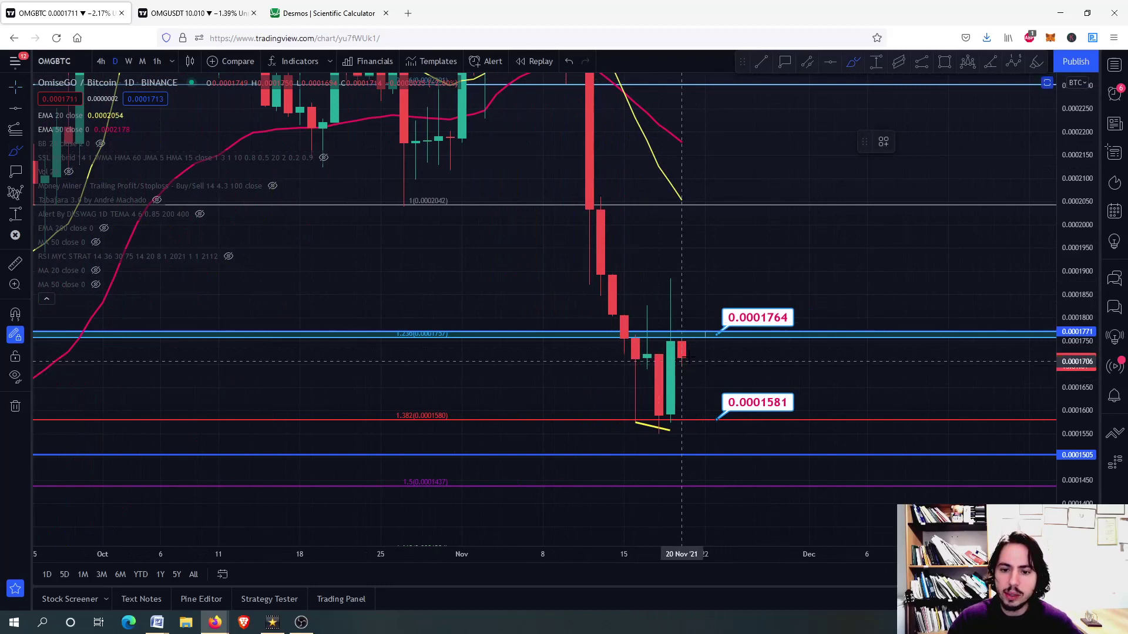
pyautogui.moveTo(695, 342)
pyautogui.mouseDown()
pyautogui.moveTo(660, 348)
pyautogui.moveTo(705, 355)
pyautogui.moveTo(682, 348)
pyautogui.moveTo(693, 291)
pyautogui.mouseUp()
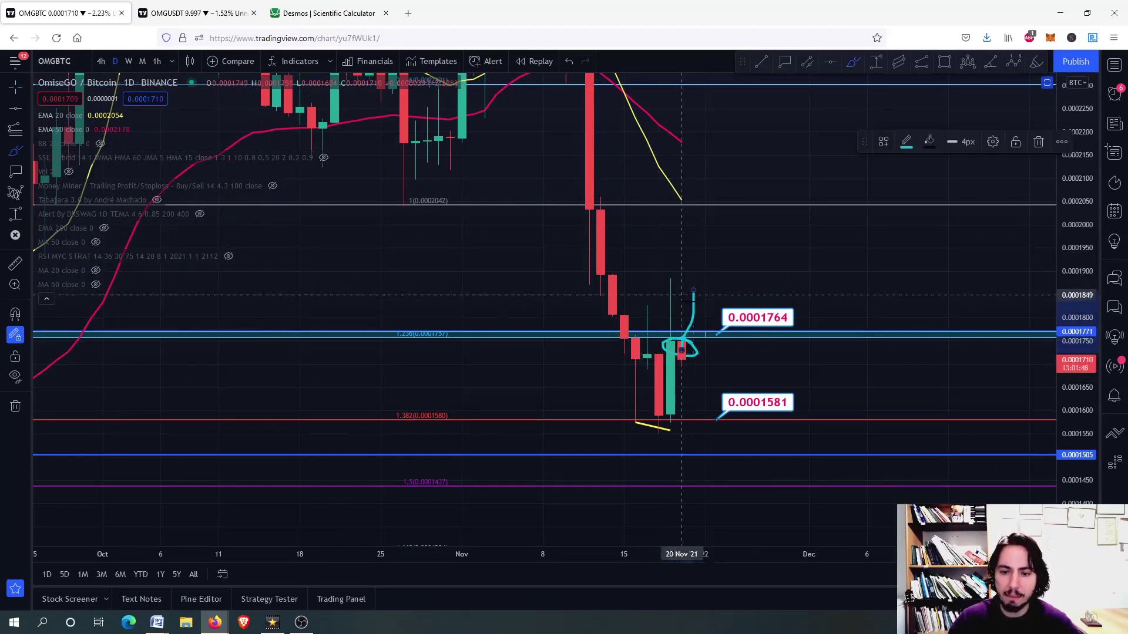
pyautogui.doubleClick(740, 271)
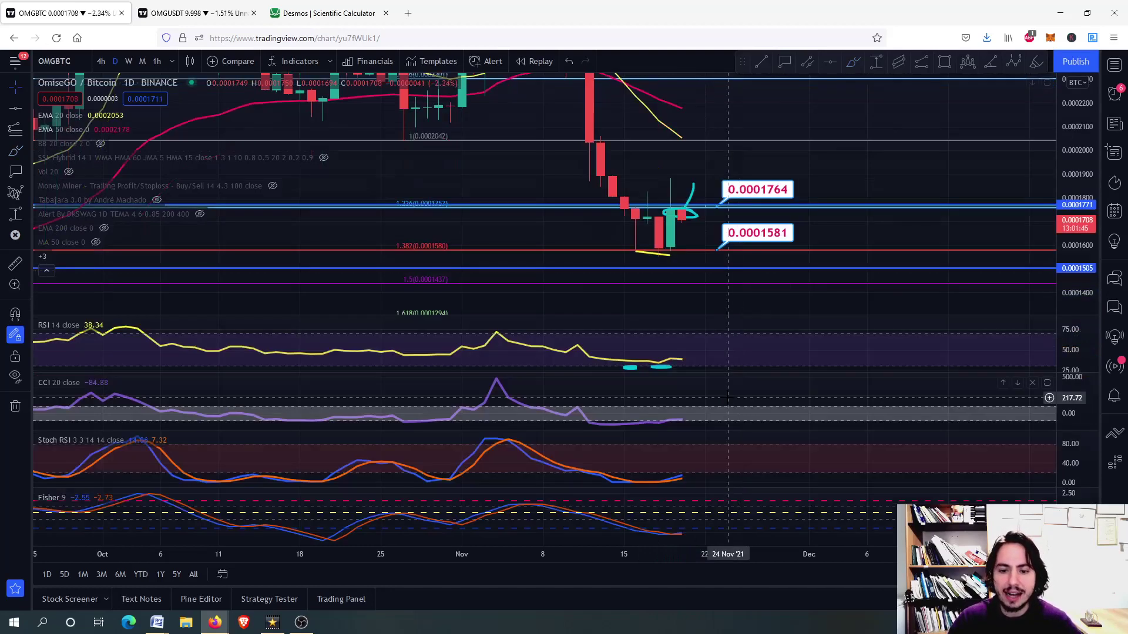
pyautogui.doubleClick(744, 359)
pyautogui.scroll(-4, 731, 397)
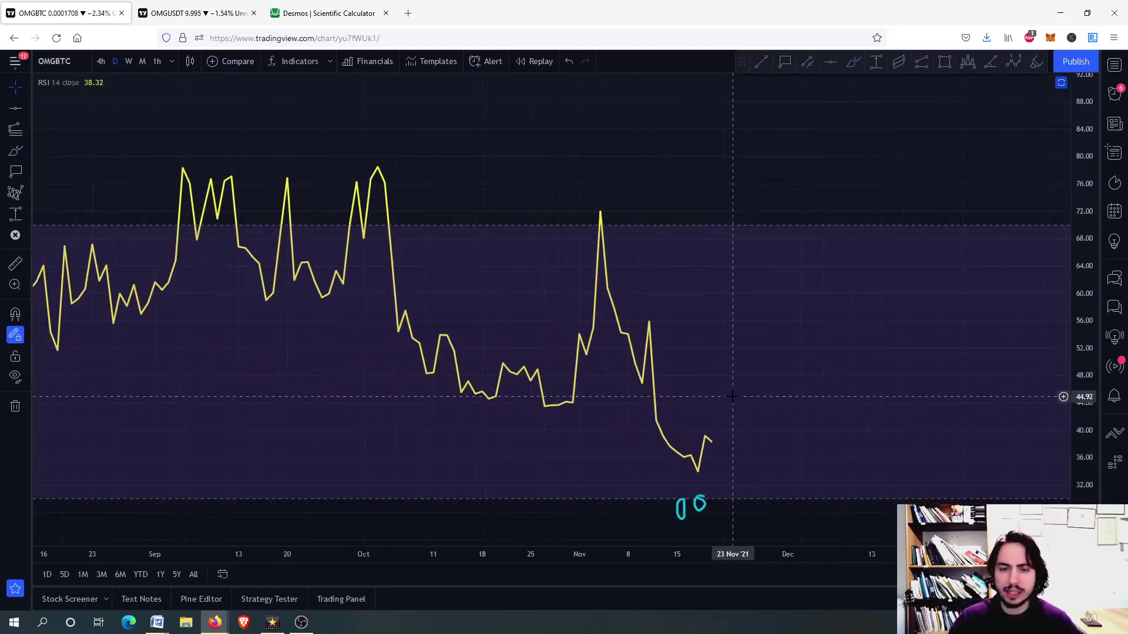
pyautogui.doubleClick(737, 406)
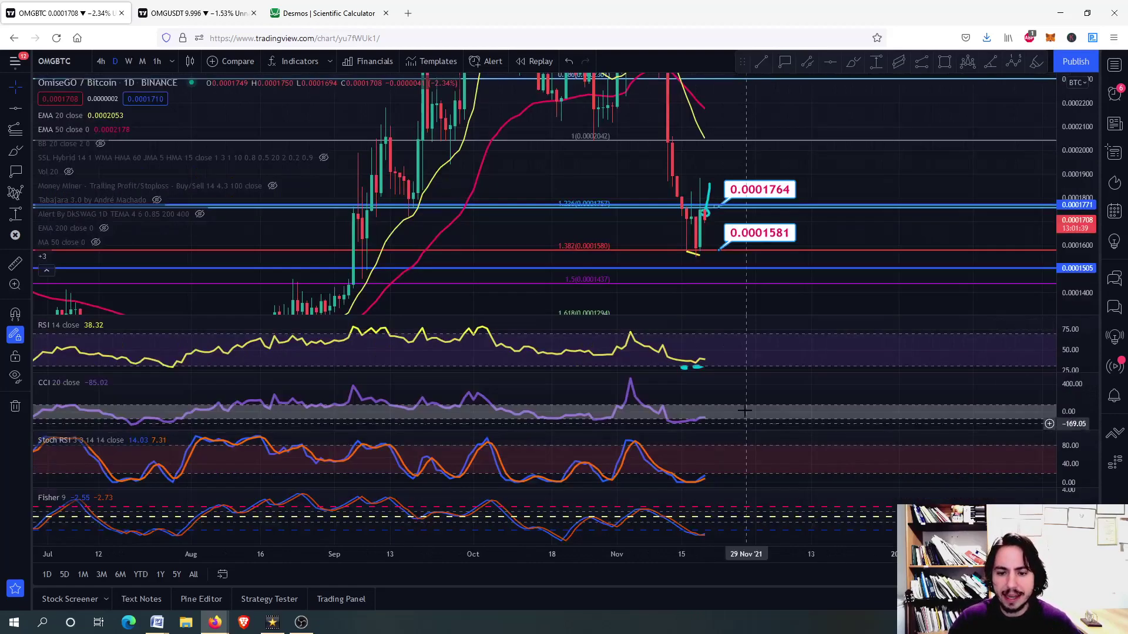
# Sketch a cyan projected CCI path forward in the maximized CCI pane, then restore all panes
pyautogui.doubleClick(741, 414)
pyautogui.scroll(4, 725, 466)
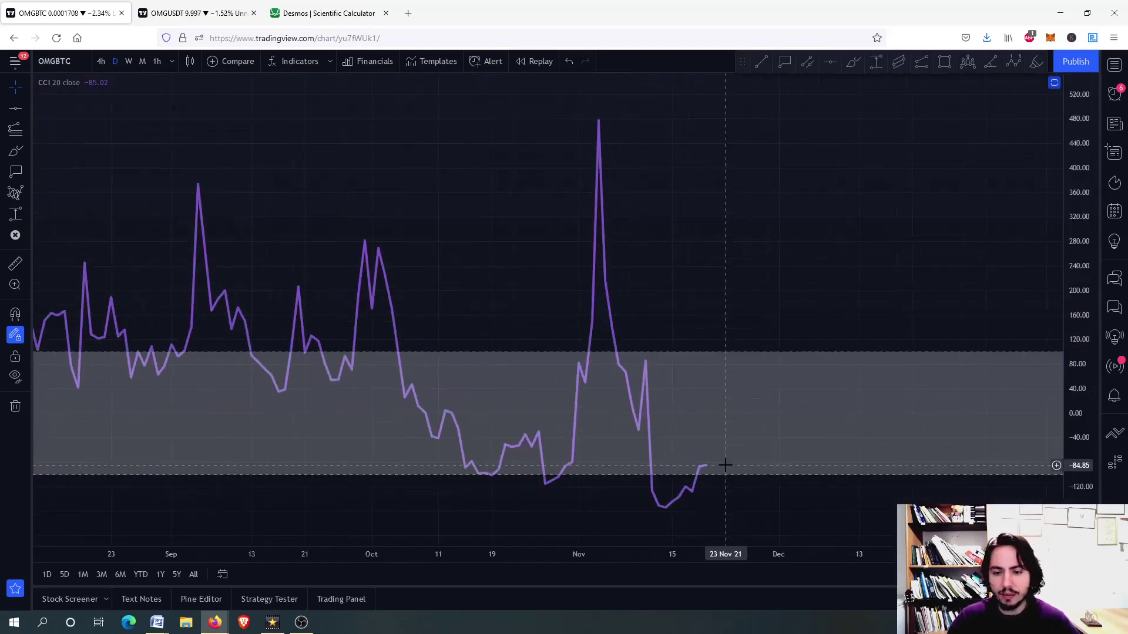
pyautogui.click(853, 61)
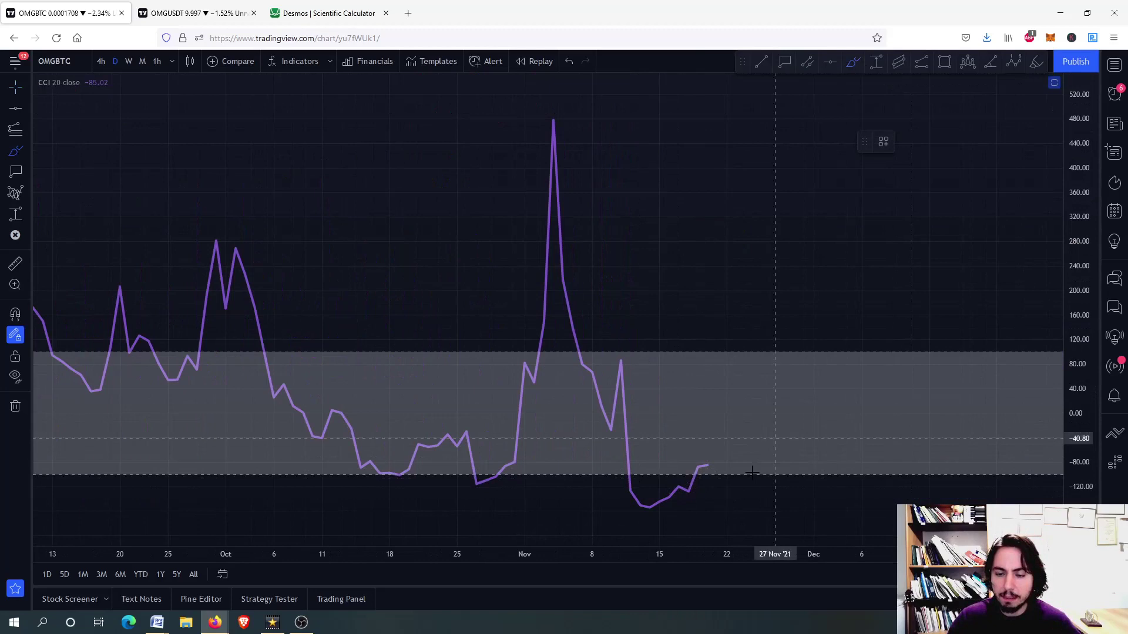
pyautogui.moveTo(701, 466)
pyautogui.mouseDown()
pyautogui.moveTo(724, 459)
pyautogui.moveTo(765, 487)
pyautogui.moveTo(787, 456)
pyautogui.moveTo(822, 472)
pyautogui.moveTo(862, 467)
pyautogui.mouseUp()
pyautogui.doubleClick(893, 445)
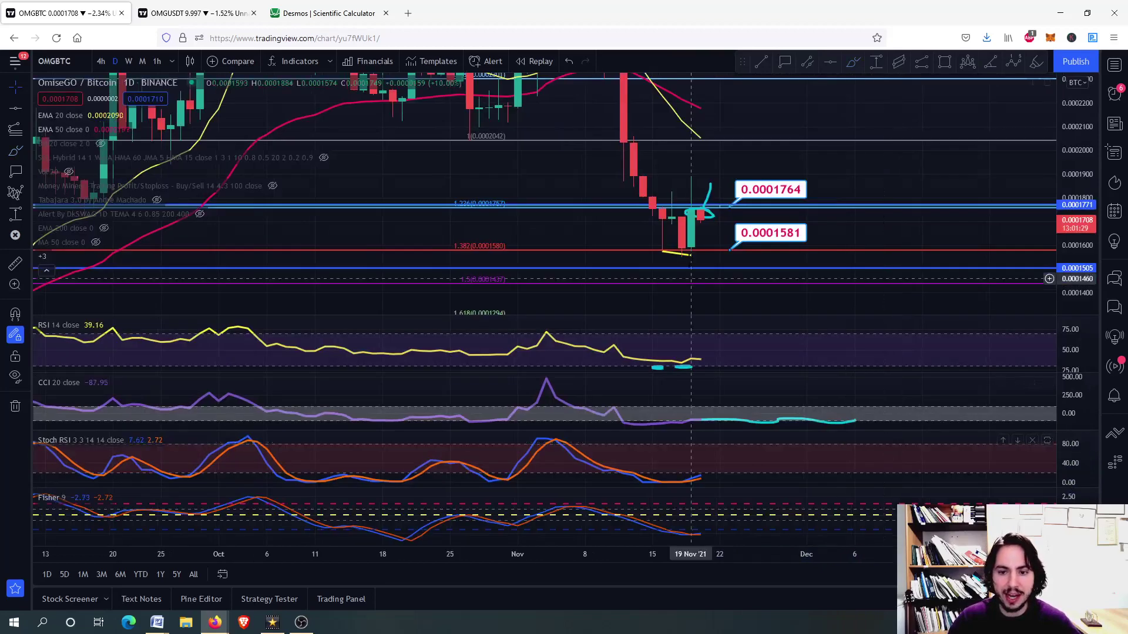
pyautogui.scroll(-1, 739, 247)
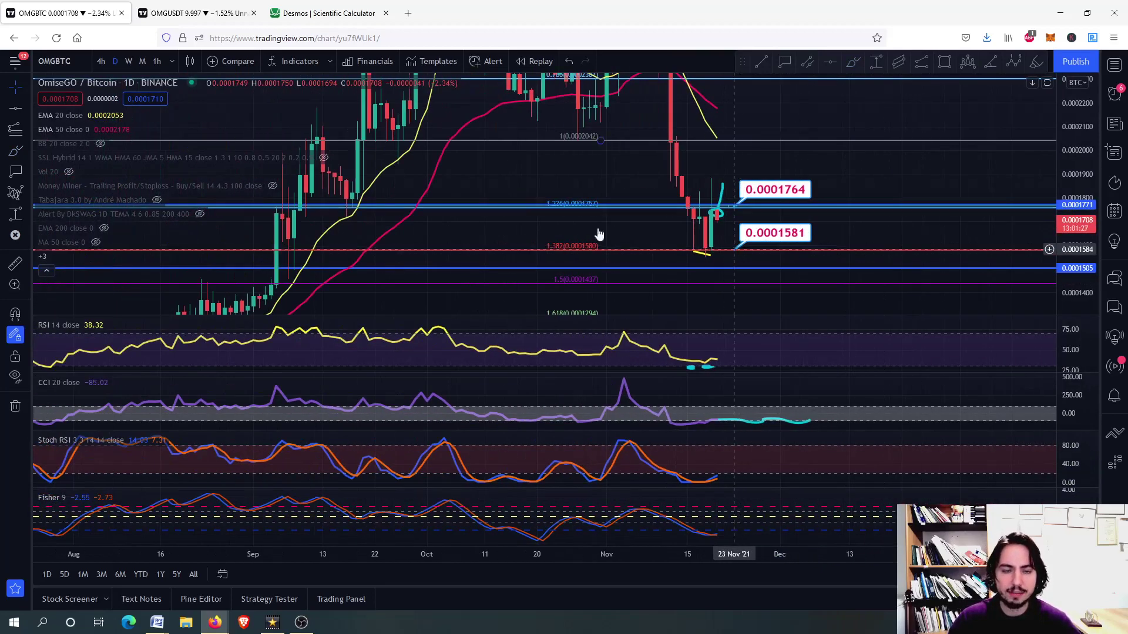
# Open the OMGUSDT 4h chart, zoom and pan to the recent candles, and auto-fit the price scale
pyautogui.click(194, 6)
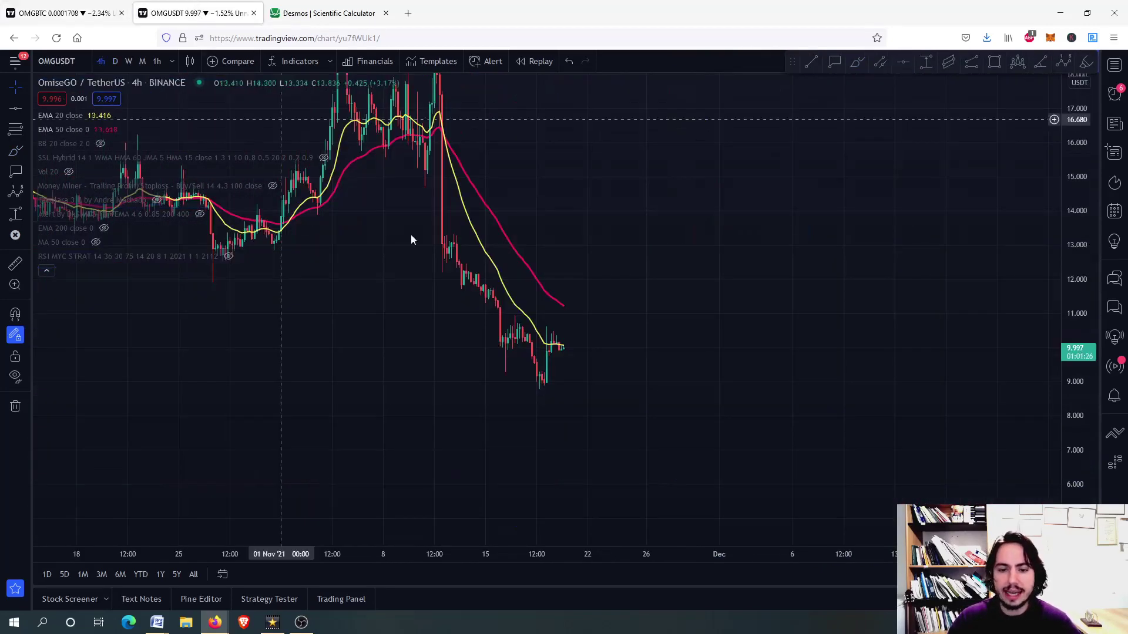
pyautogui.scroll(2, 569, 352)
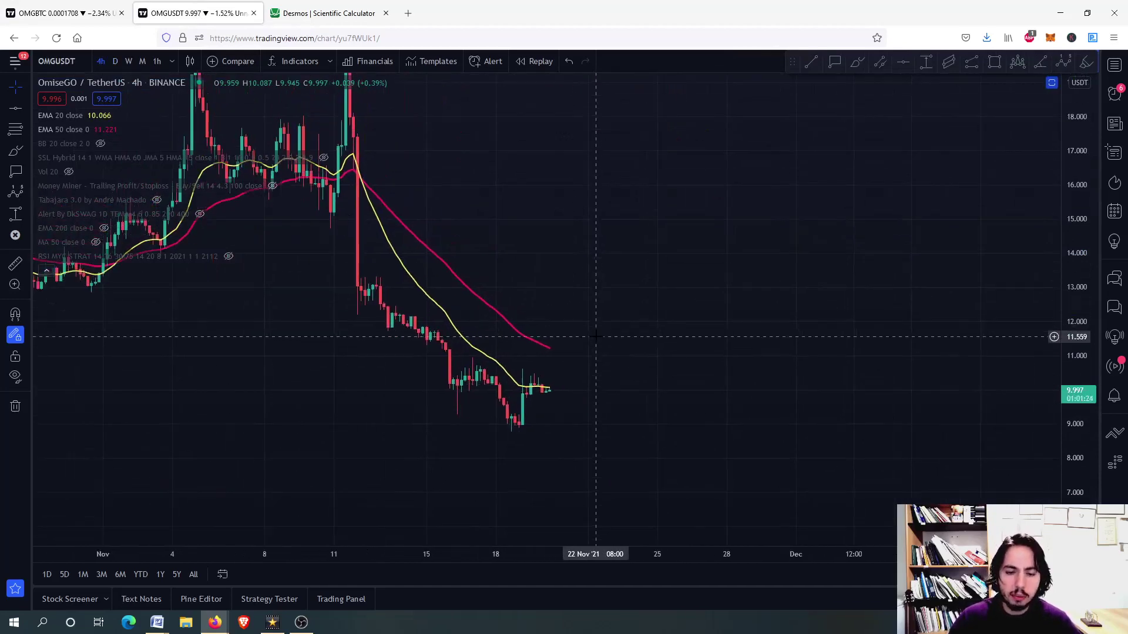
pyautogui.scroll(2, 552, 363)
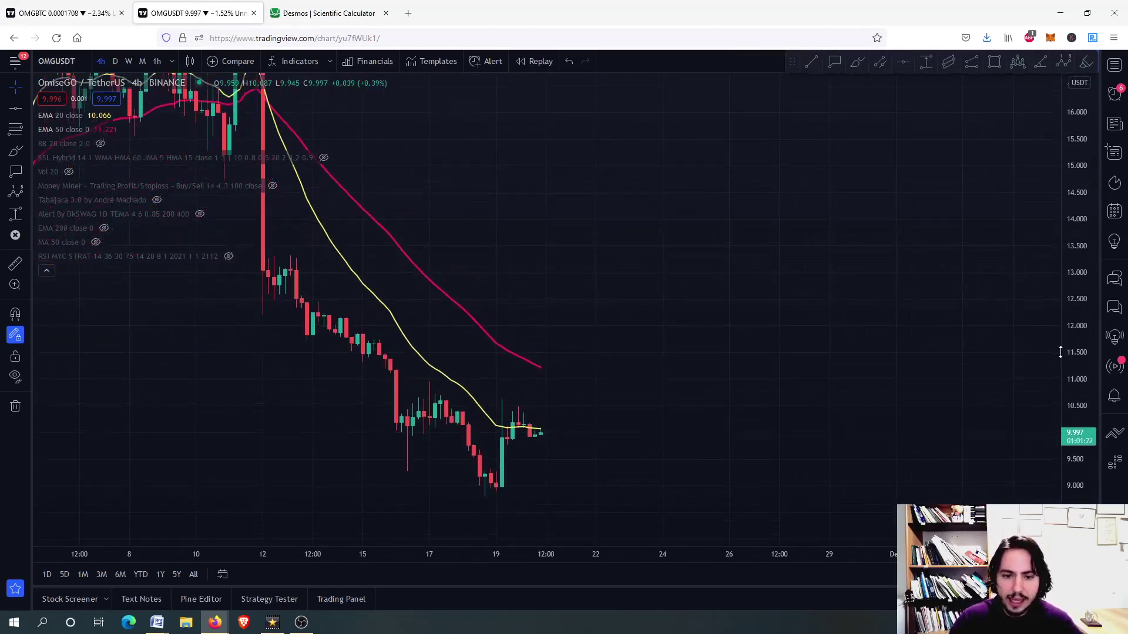
pyautogui.scroll(2, 547, 385)
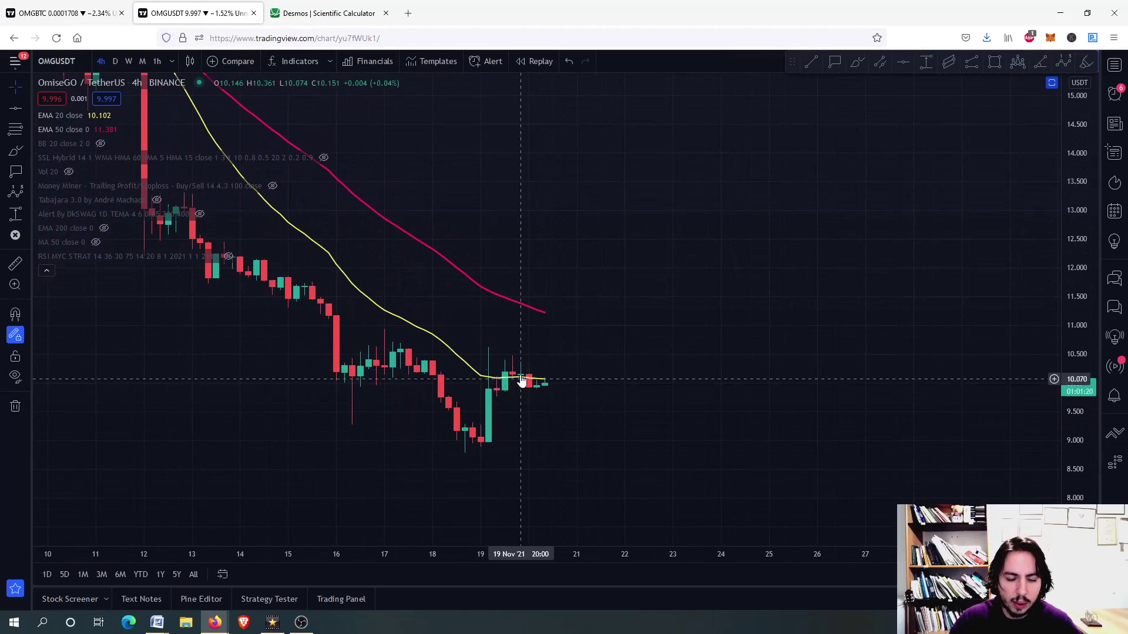
pyautogui.scroll(-5, 527, 375)
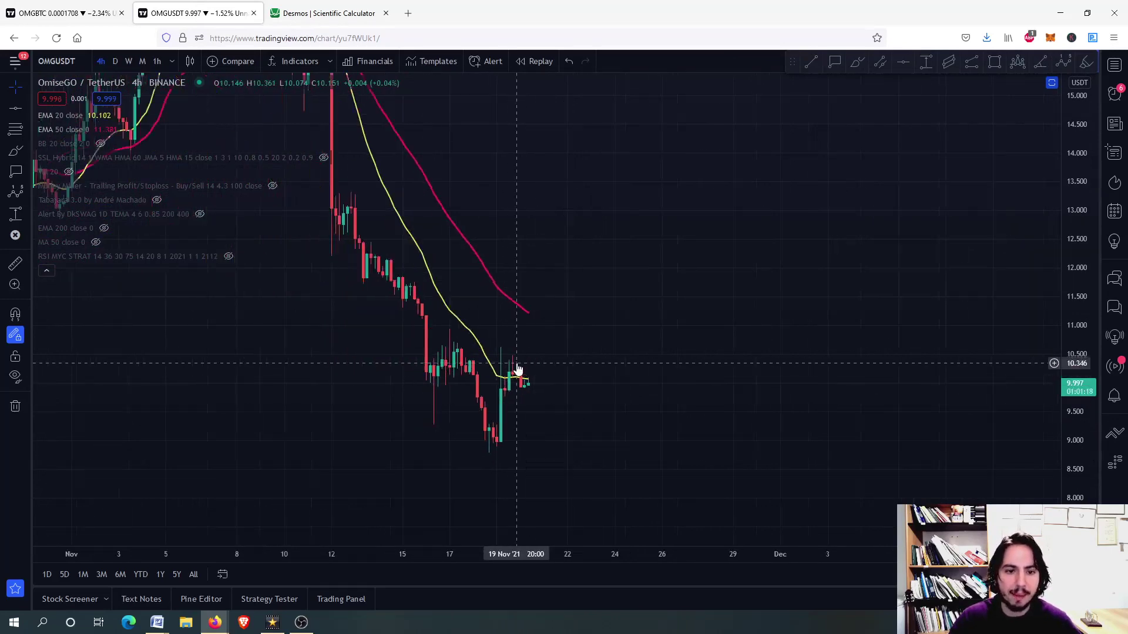
pyautogui.moveTo(521, 370); pyautogui.dragTo(670, 384)
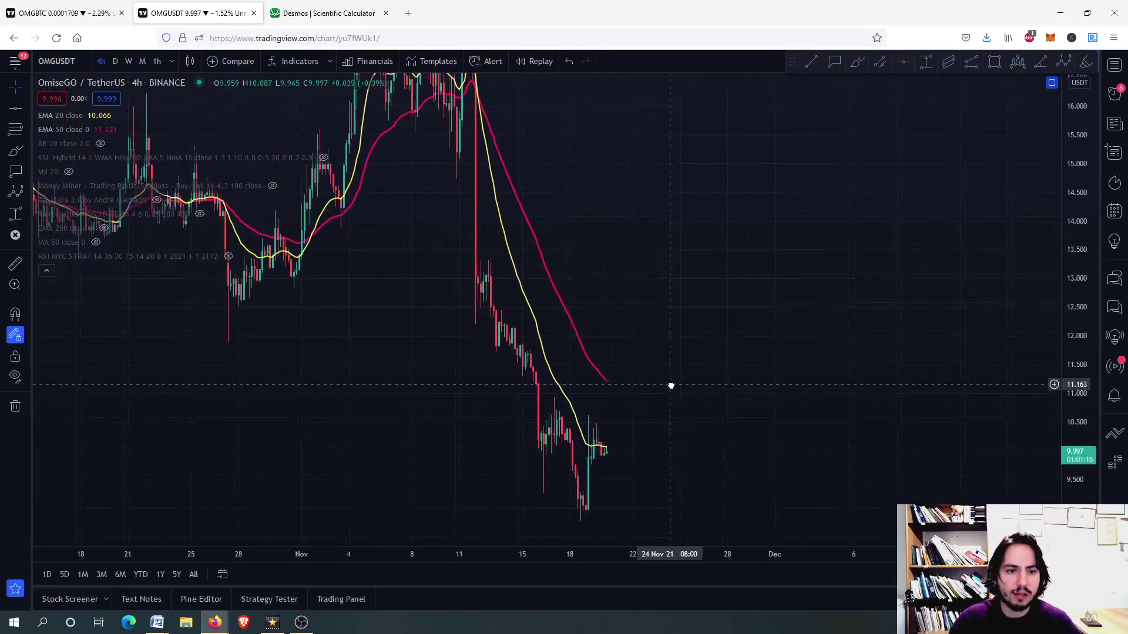
pyautogui.doubleClick(1055, 263)
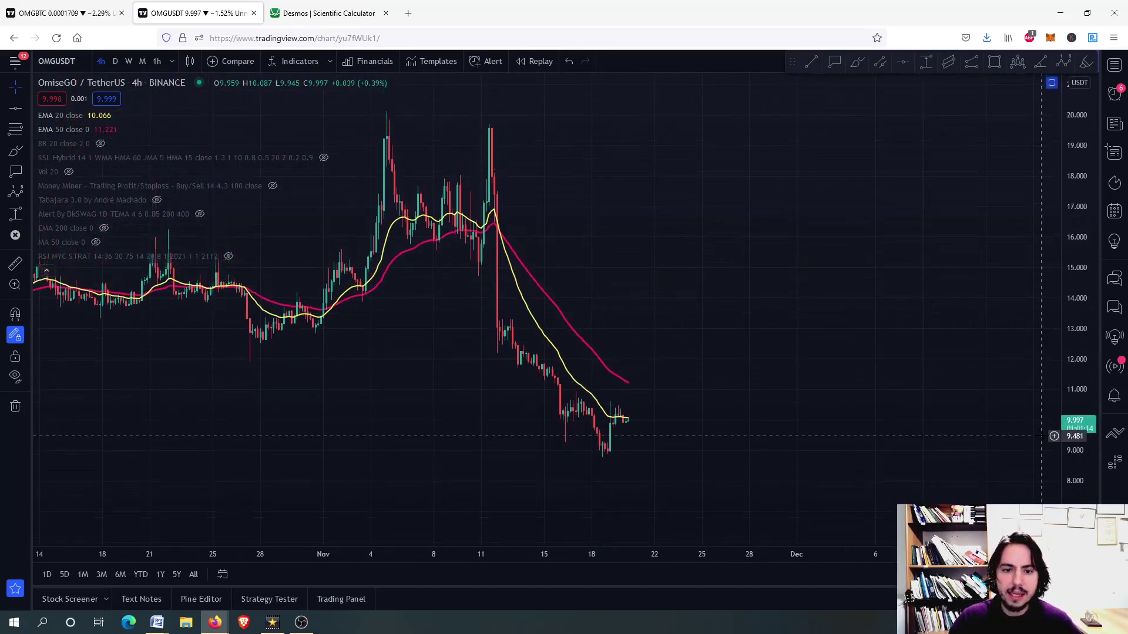
# Draw a Fib retracement from the 19.746 high to the 8.826 low, then briefly toggle the indicator panes
pyautogui.click(544, 122)
pyautogui.click(652, 456)
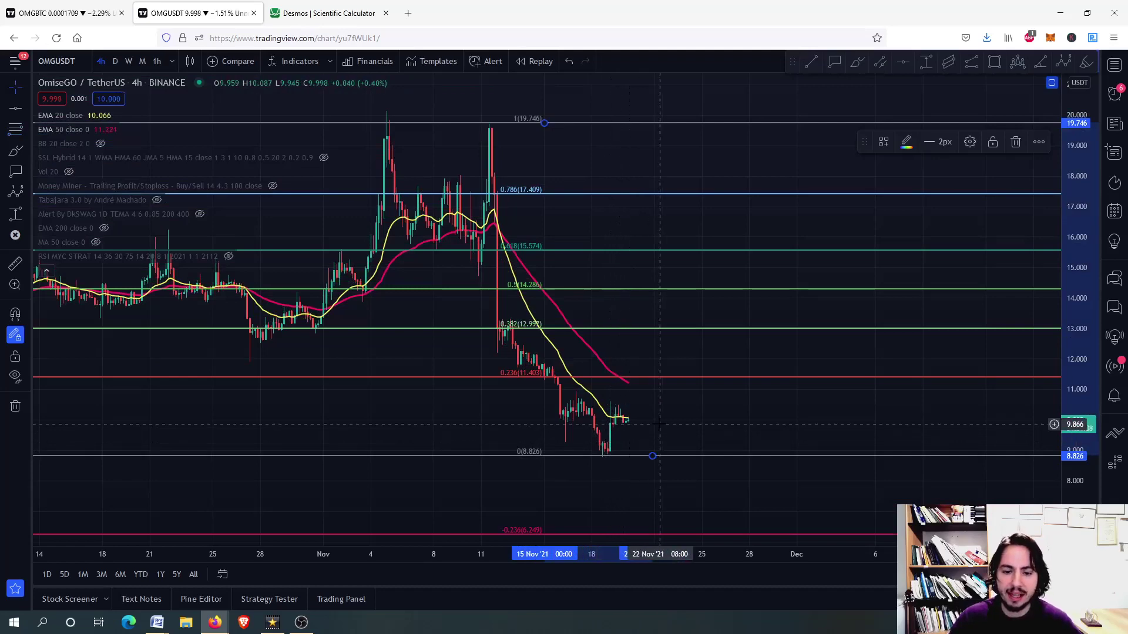
pyautogui.doubleClick(675, 353)
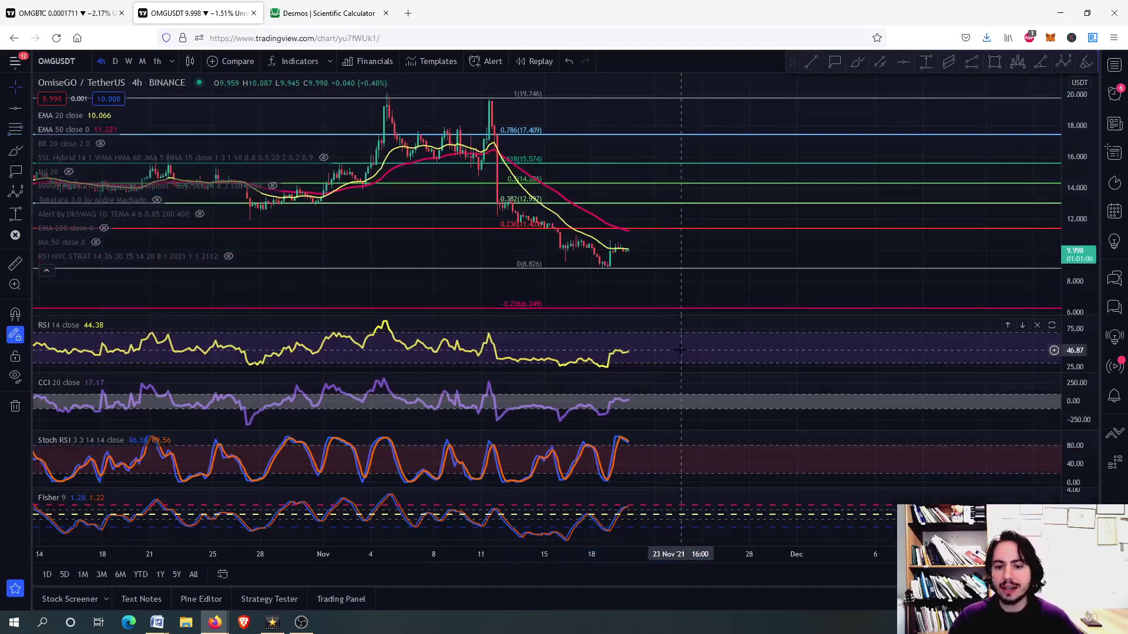
pyautogui.doubleClick(684, 237)
pyautogui.scroll(-5, 688, 434)
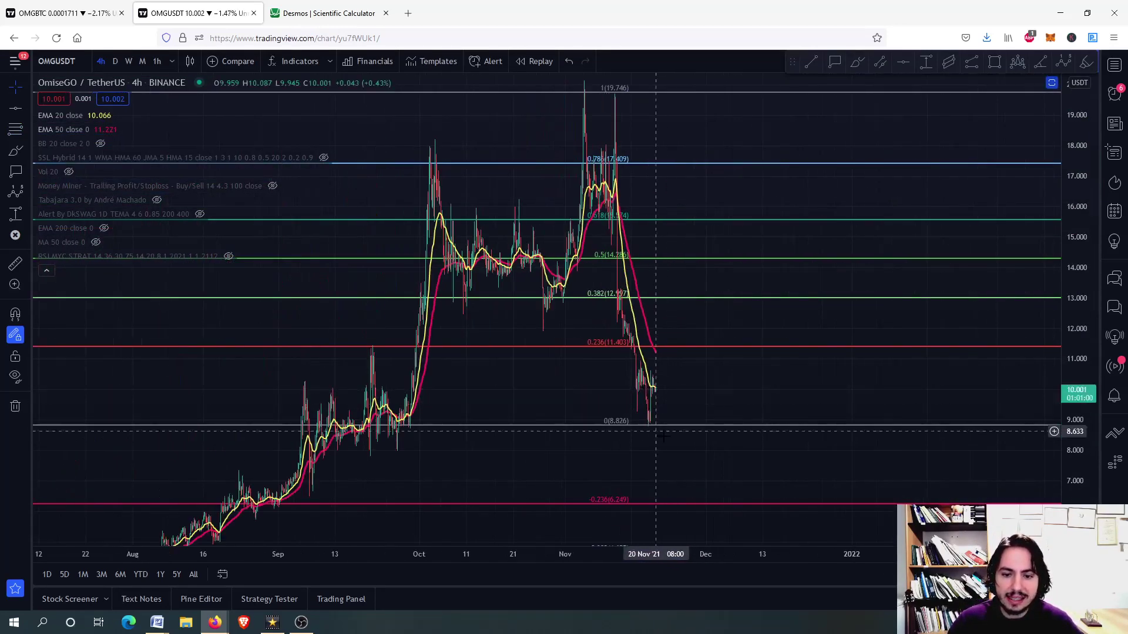
pyautogui.scroll(5, 670, 429)
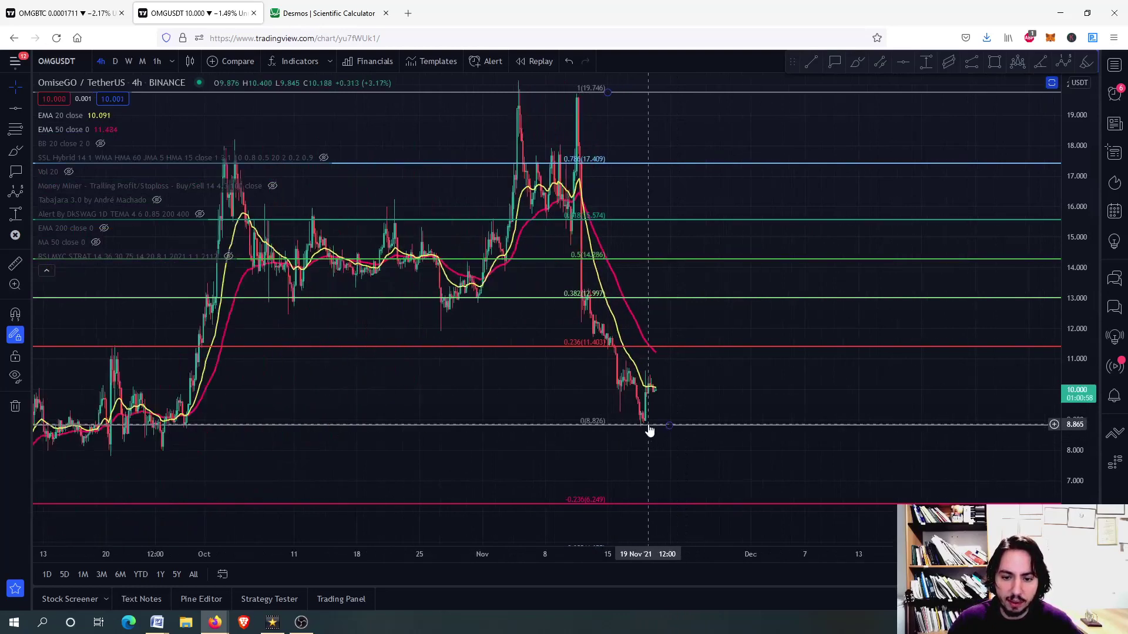
# Sketch a trial projection after the last candles, delete it, and zoom out to show 4.655 and 3.366
pyautogui.click(857, 62)
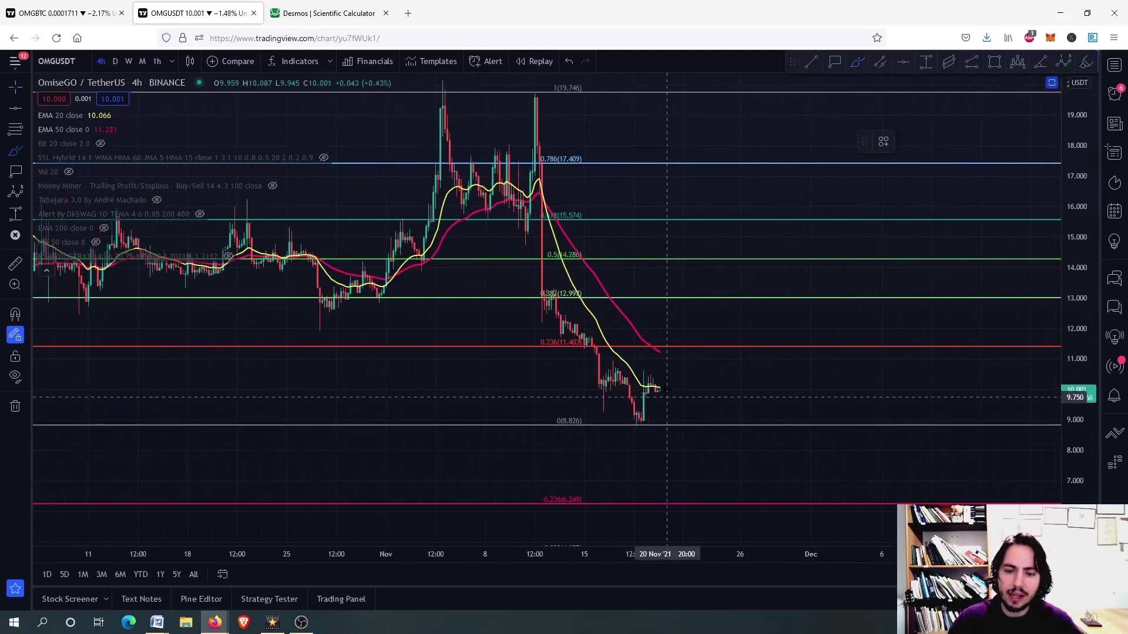
pyautogui.moveTo(657, 391); pyautogui.dragTo(684, 384)
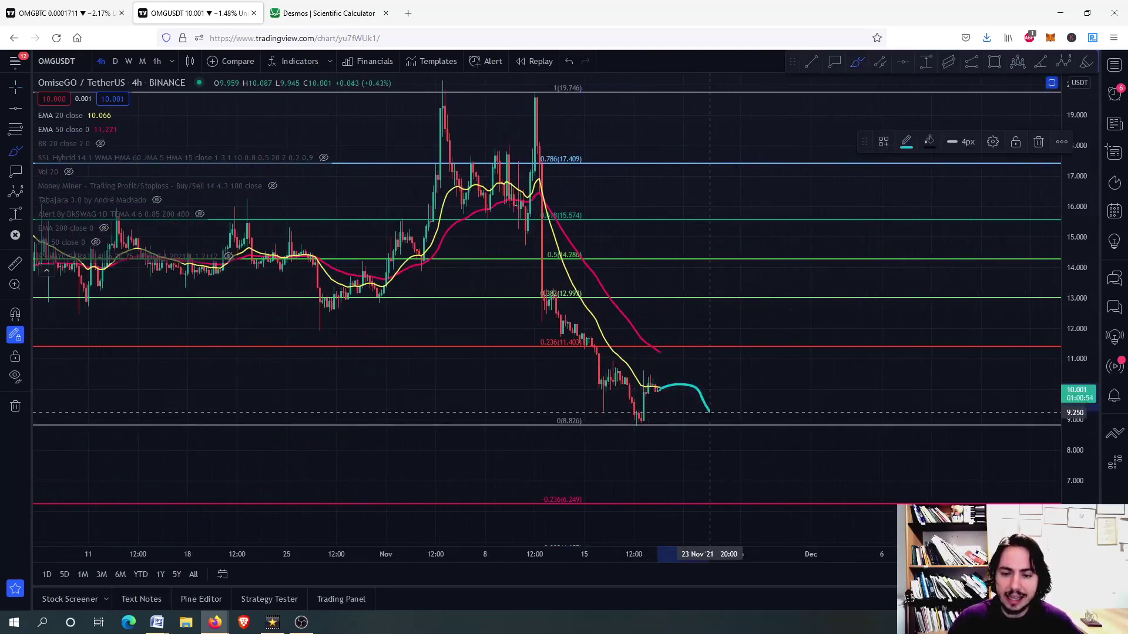
pyautogui.moveTo(724, 424); pyautogui.dragTo(758, 356)
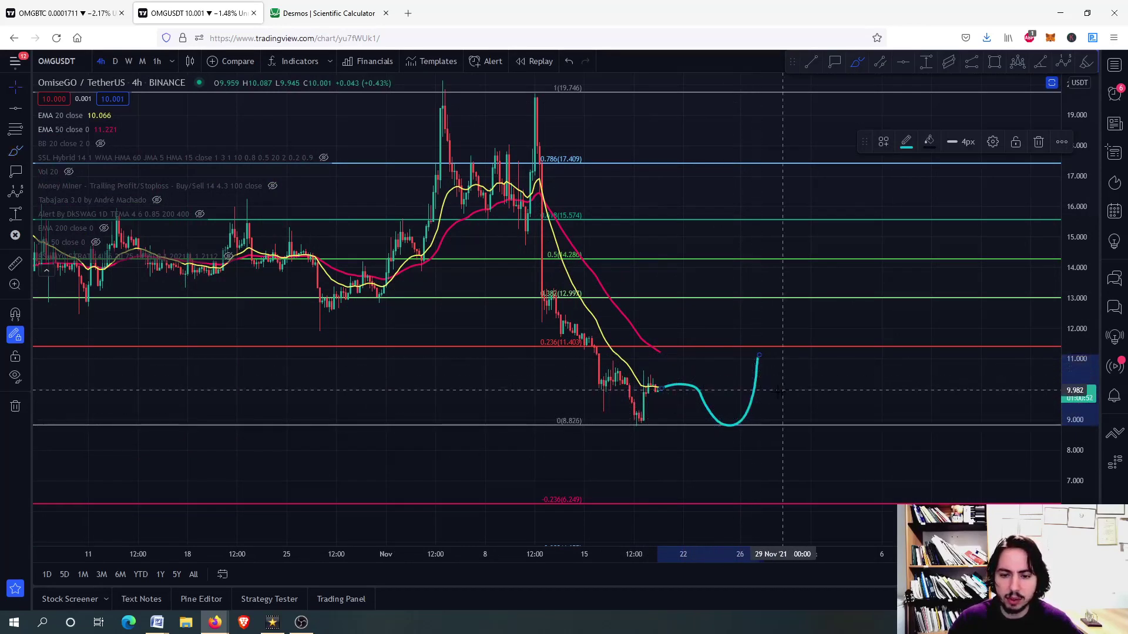
pyautogui.press('Delete')
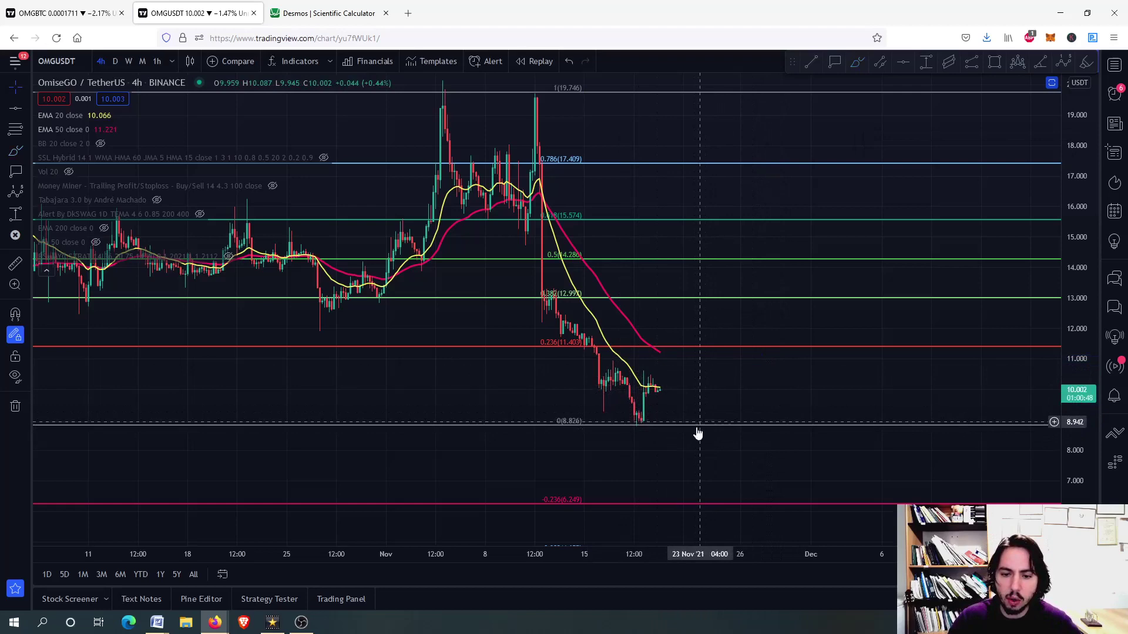
pyautogui.scroll(-3, 716, 397)
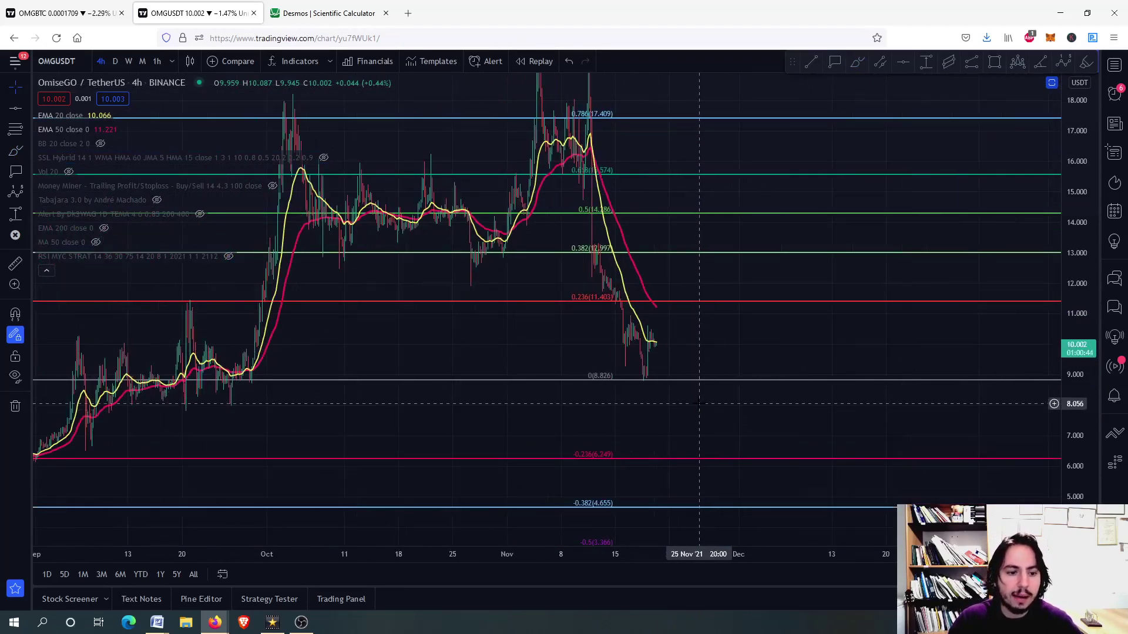
# Add a horizontal support line at 7.998 with an 8.017 price label on it
pyautogui.click(903, 61)
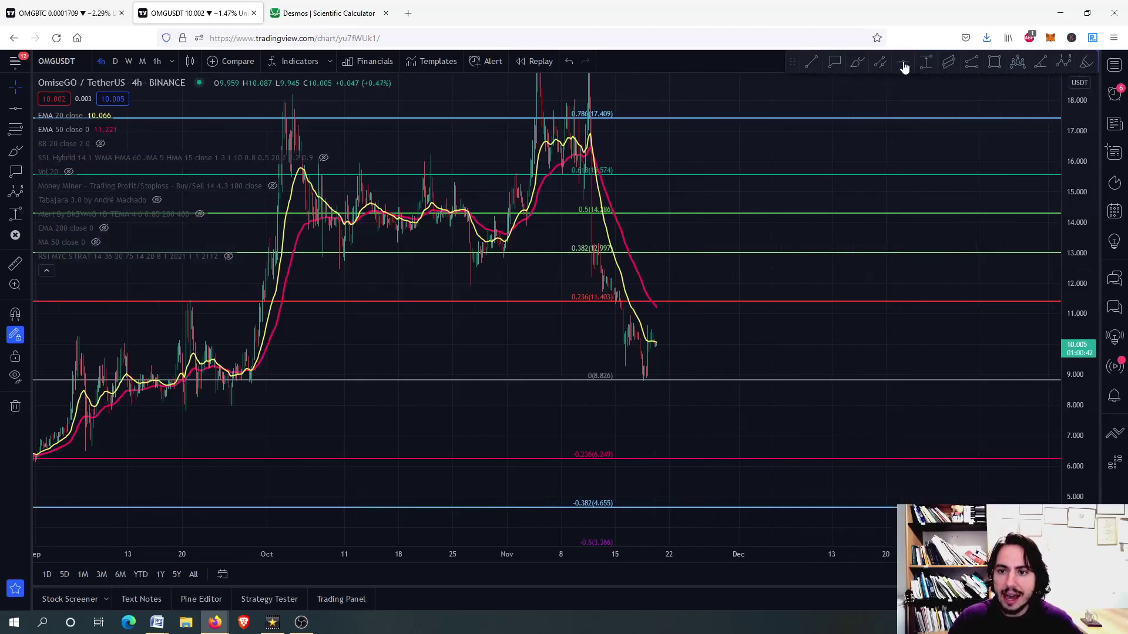
pyautogui.click(579, 405)
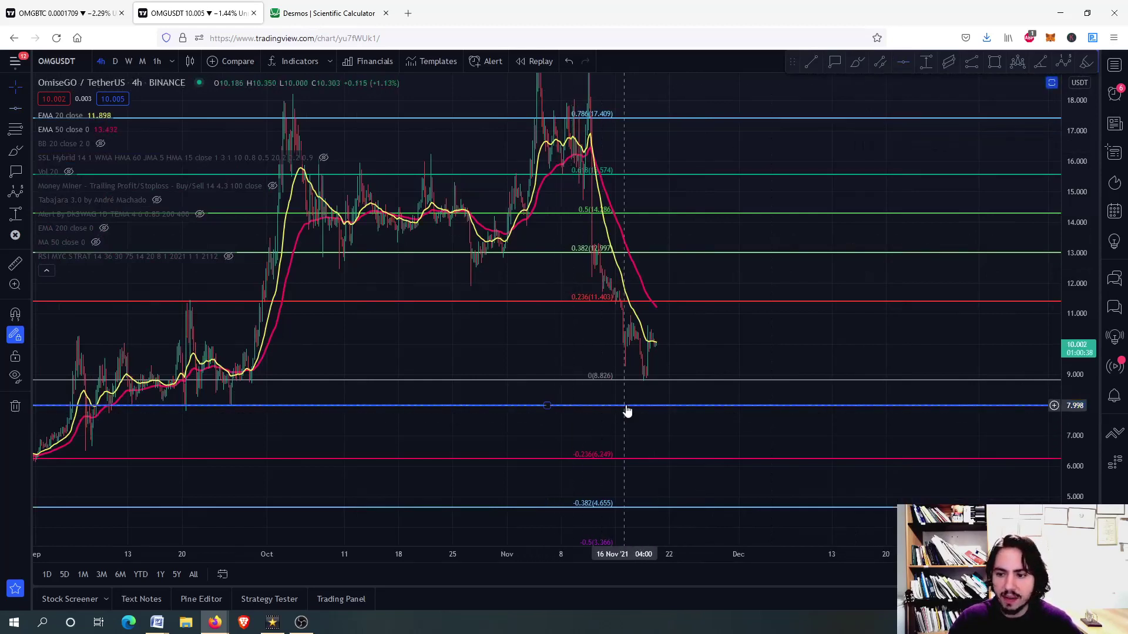
pyautogui.click(835, 61)
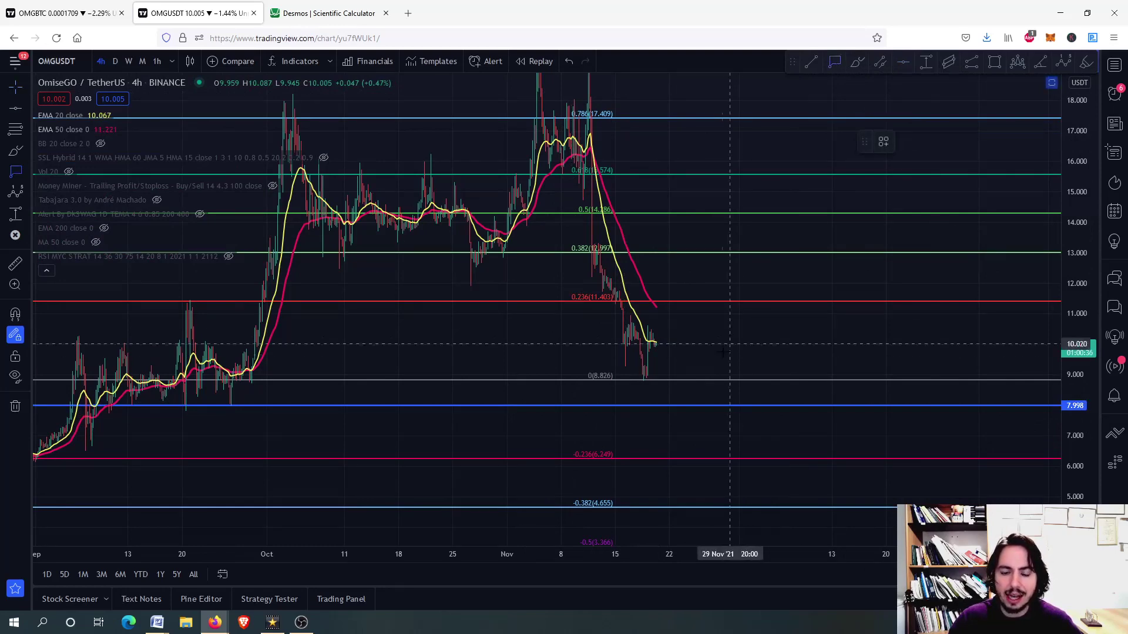
pyautogui.click(694, 405)
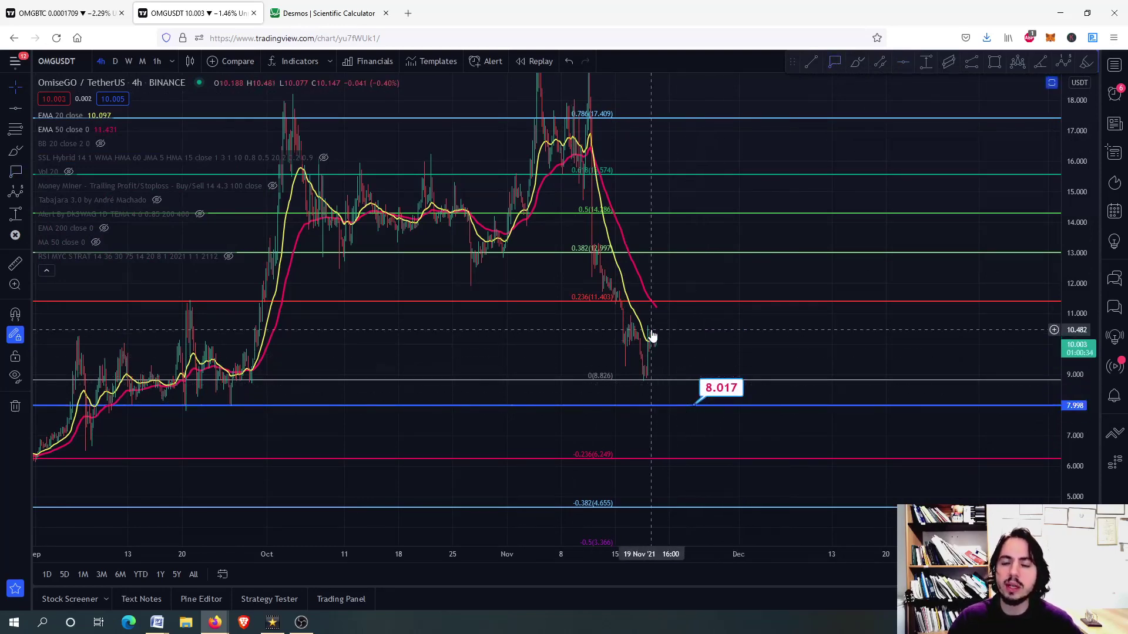
# Circle the two mid-November RSI lows with a cyan brush on the enlarged RSI pane, then restore all panes
pyautogui.doubleClick(715, 353)
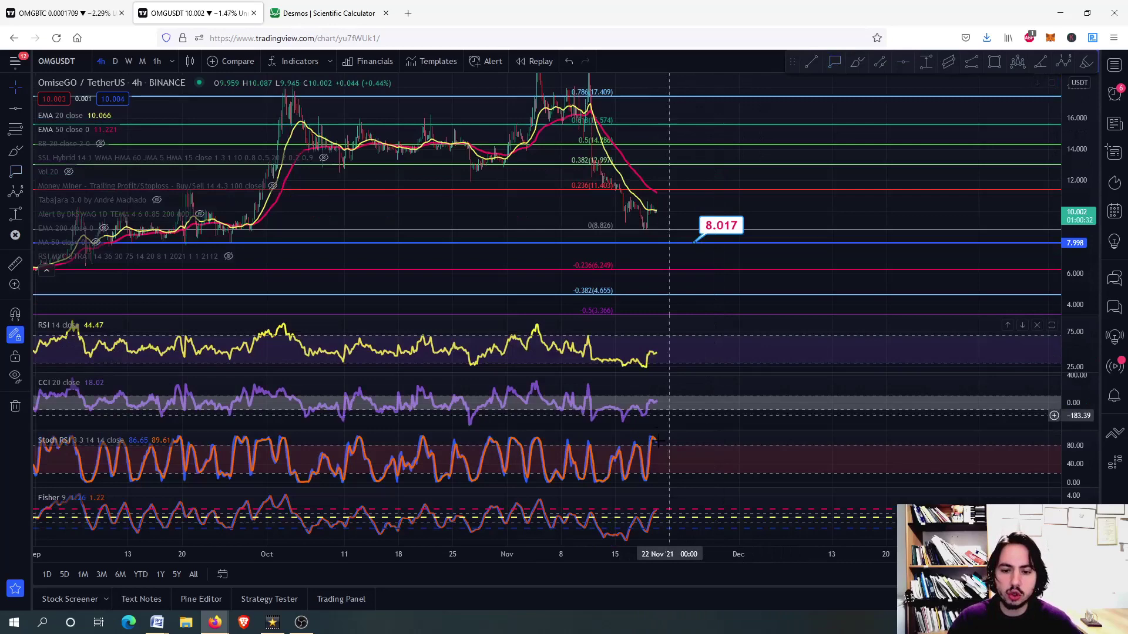
pyautogui.doubleClick(716, 368)
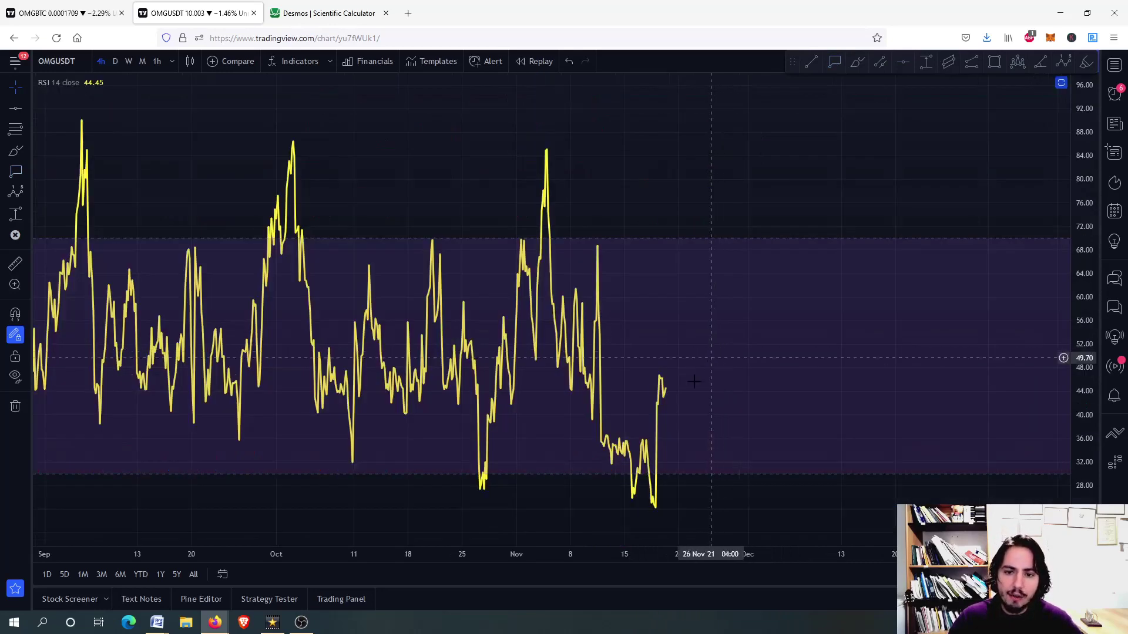
pyautogui.scroll(3, 777, 265)
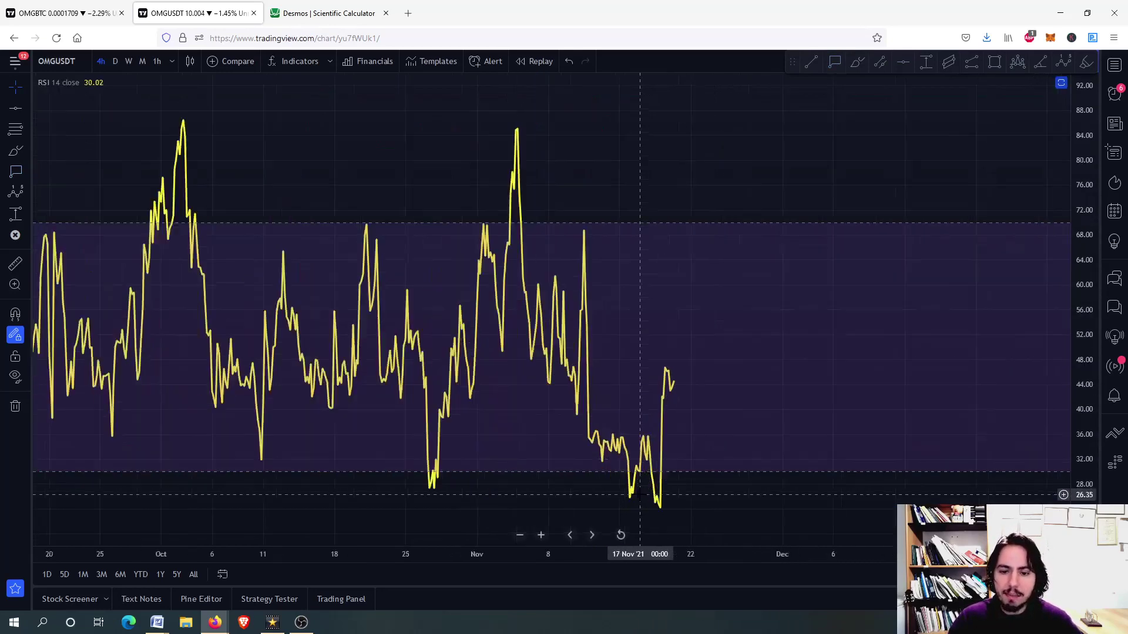
pyautogui.click(855, 69)
pyautogui.moveTo(644, 499)
pyautogui.mouseDown()
pyautogui.moveTo(617, 496)
pyautogui.moveTo(634, 506)
pyautogui.moveTo(637, 489)
pyautogui.moveTo(702, 512)
pyautogui.mouseUp()
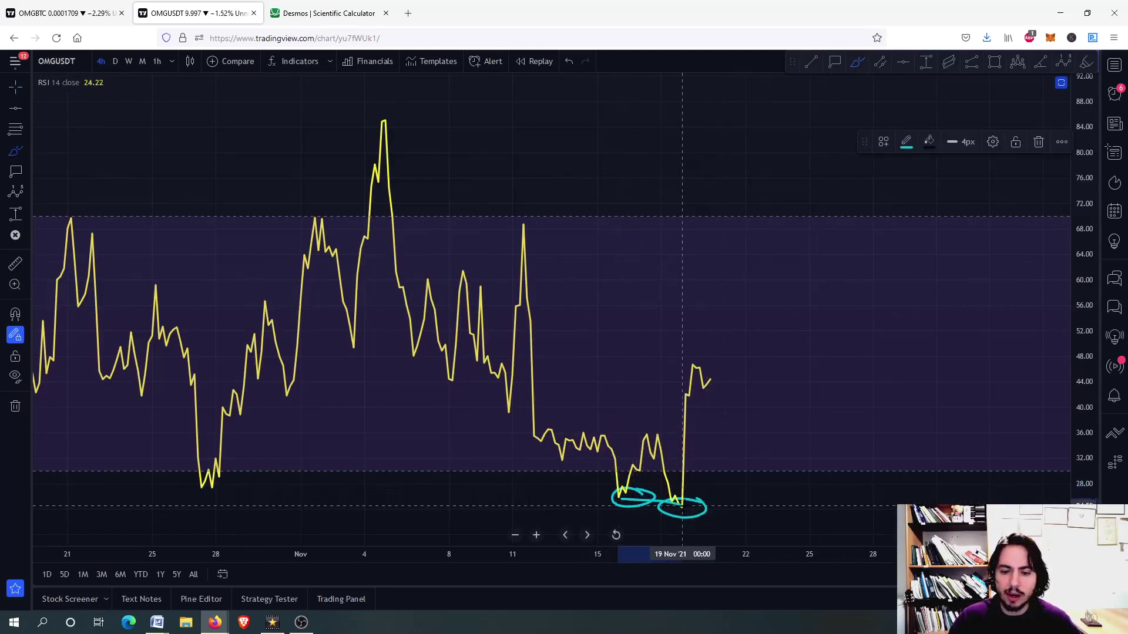
pyautogui.doubleClick(686, 331)
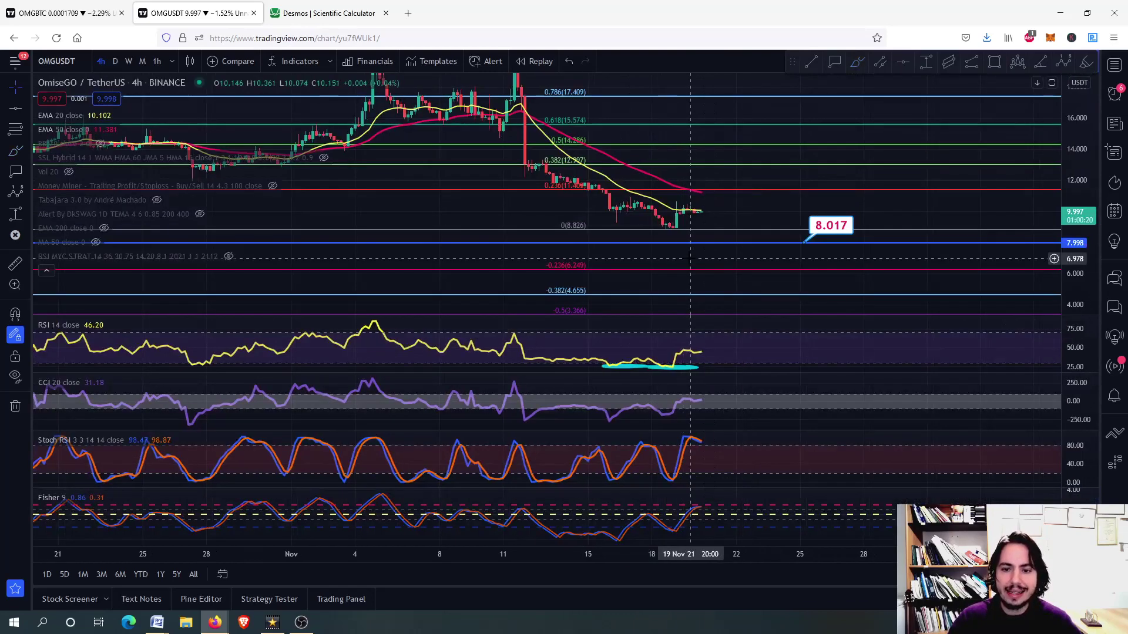
# Maximize and zoom the price pane, then restore the panes and view Stoch RSI full-size
pyautogui.doubleClick(684, 305)
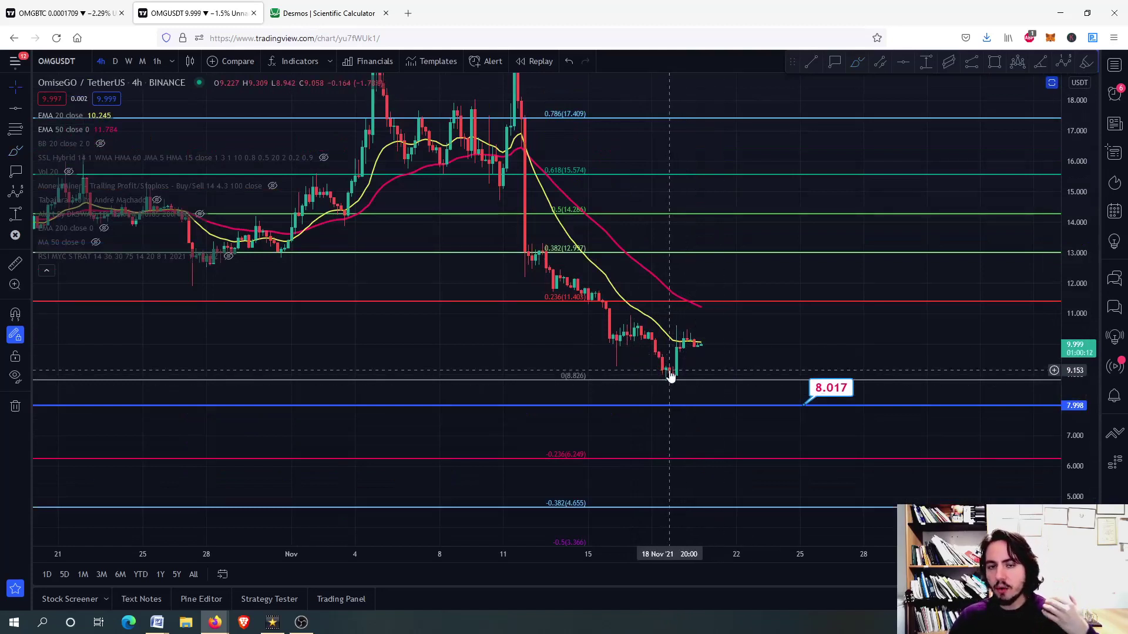
pyautogui.scroll(2, 664, 352)
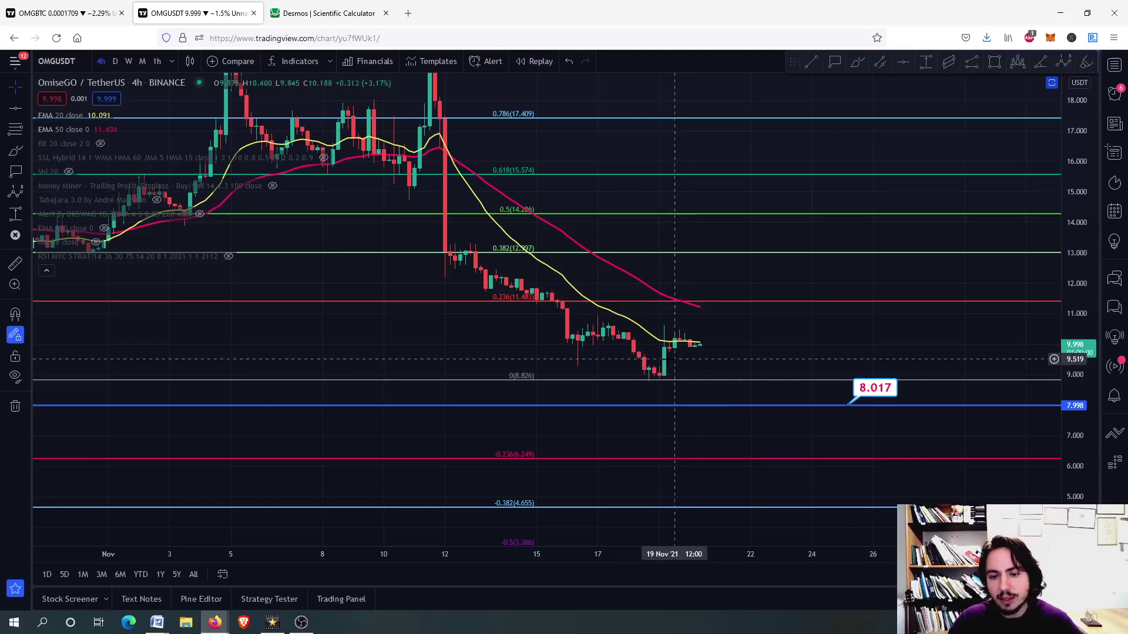
pyautogui.doubleClick(710, 354)
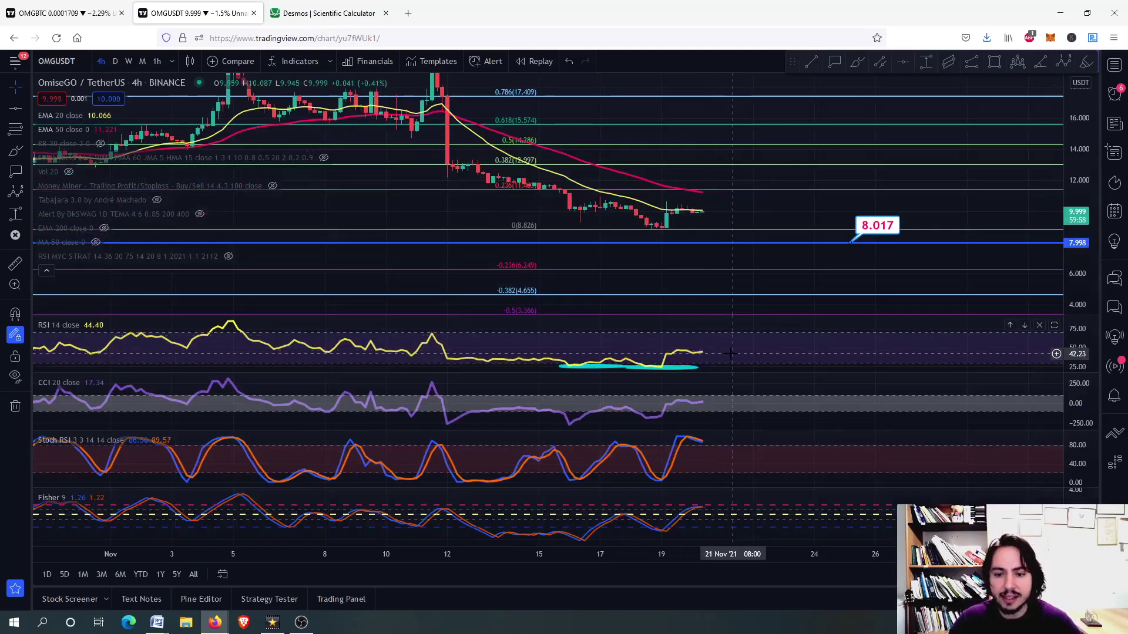
pyautogui.doubleClick(704, 450)
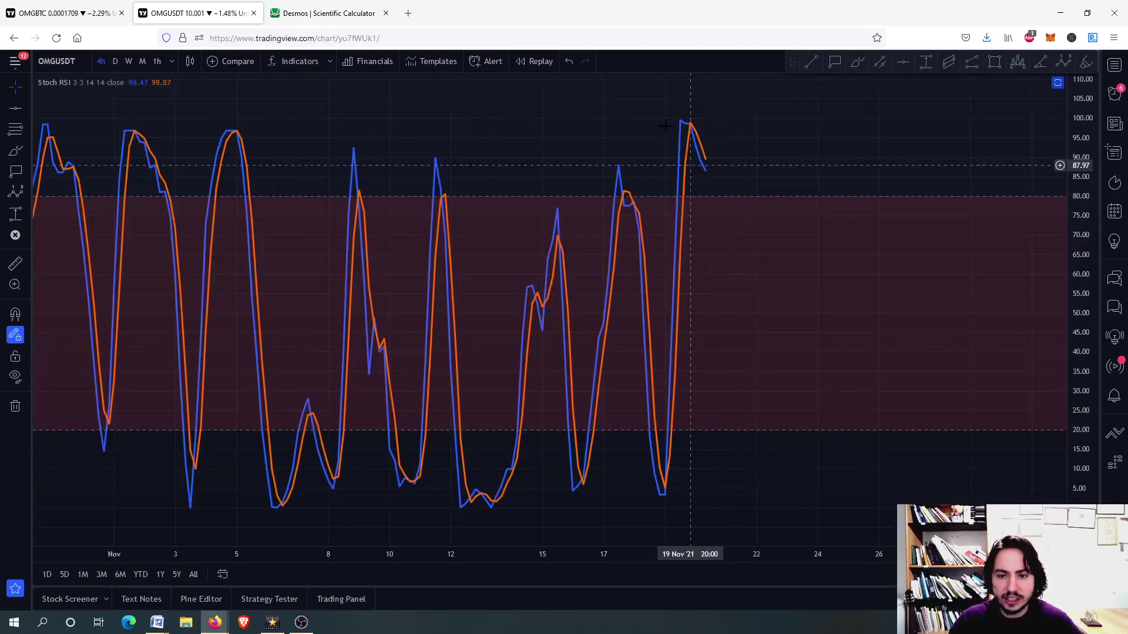
pyautogui.doubleClick(725, 400)
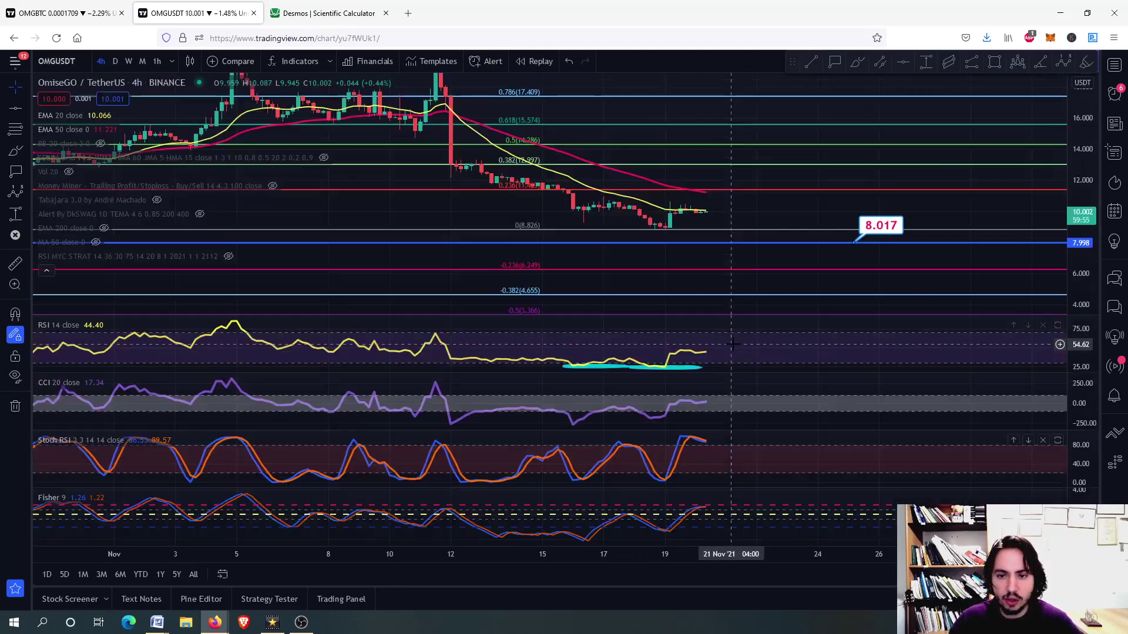
# View the CCI pane full-size, then show the OMGUSDT price pane alone and zoom in
pyautogui.doubleClick(744, 406)
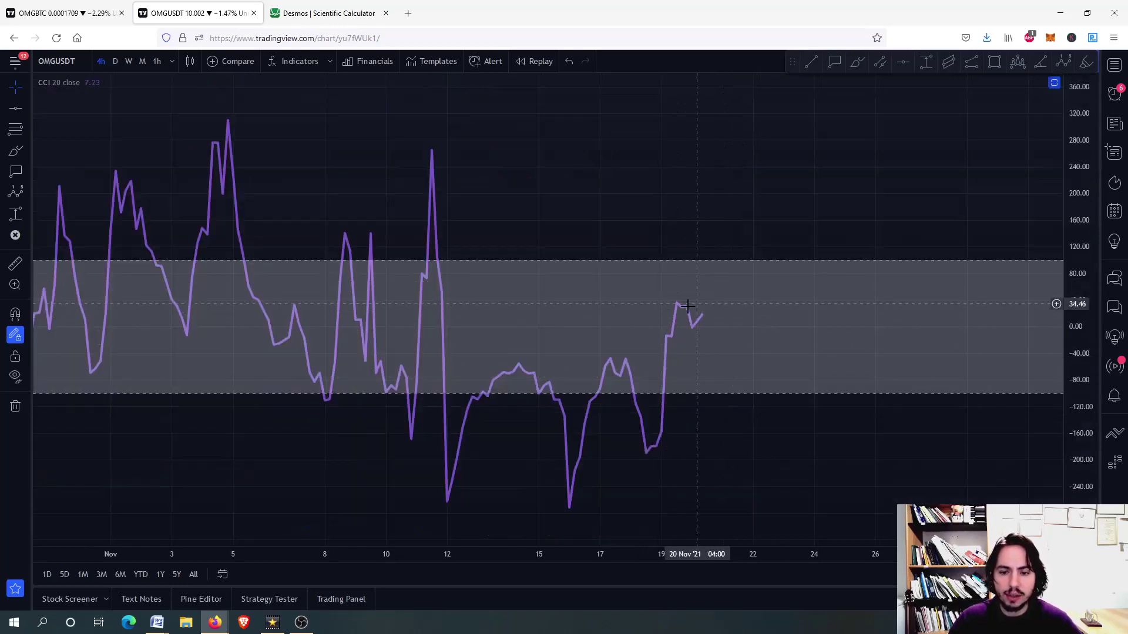
pyautogui.scroll(-3, 738, 424)
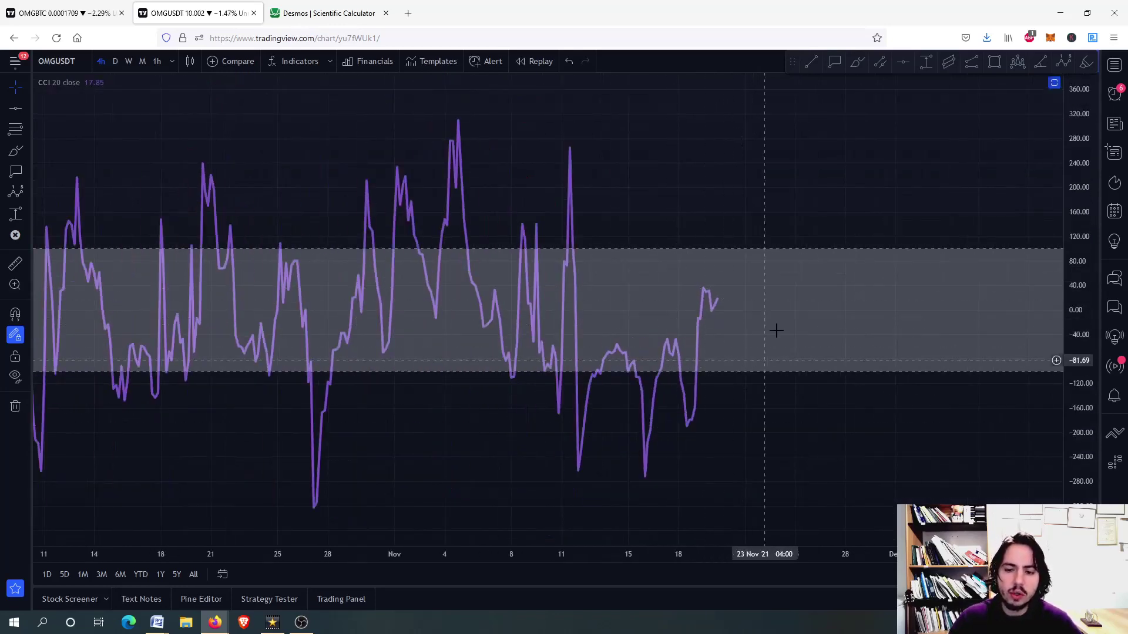
pyautogui.doubleClick(781, 289)
pyautogui.doubleClick(750, 207)
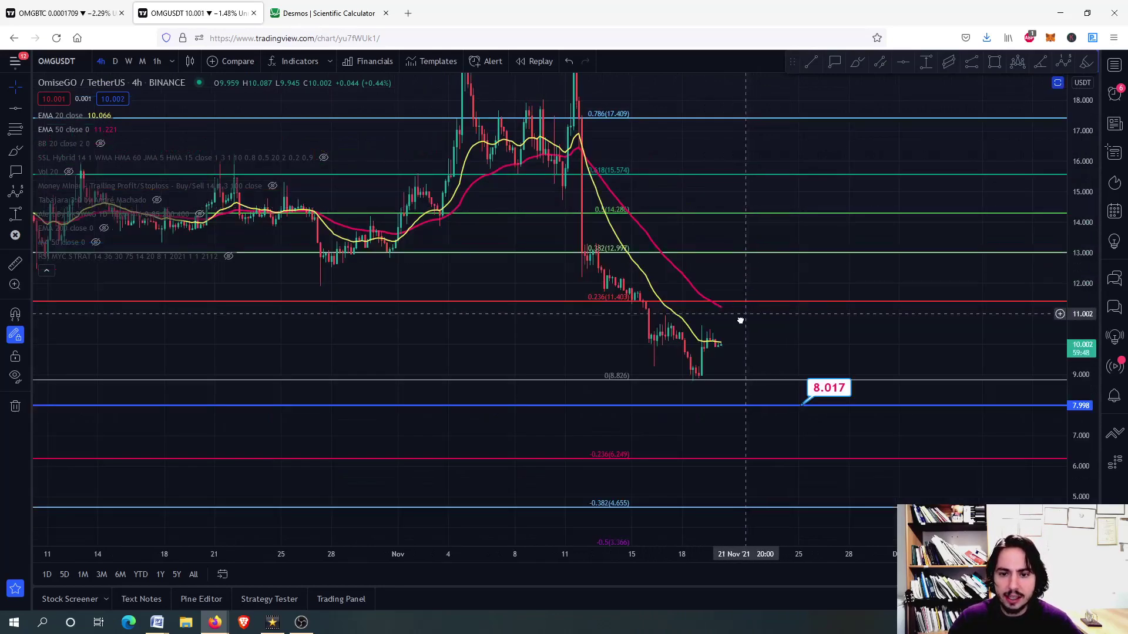
pyautogui.scroll(3, 740, 322)
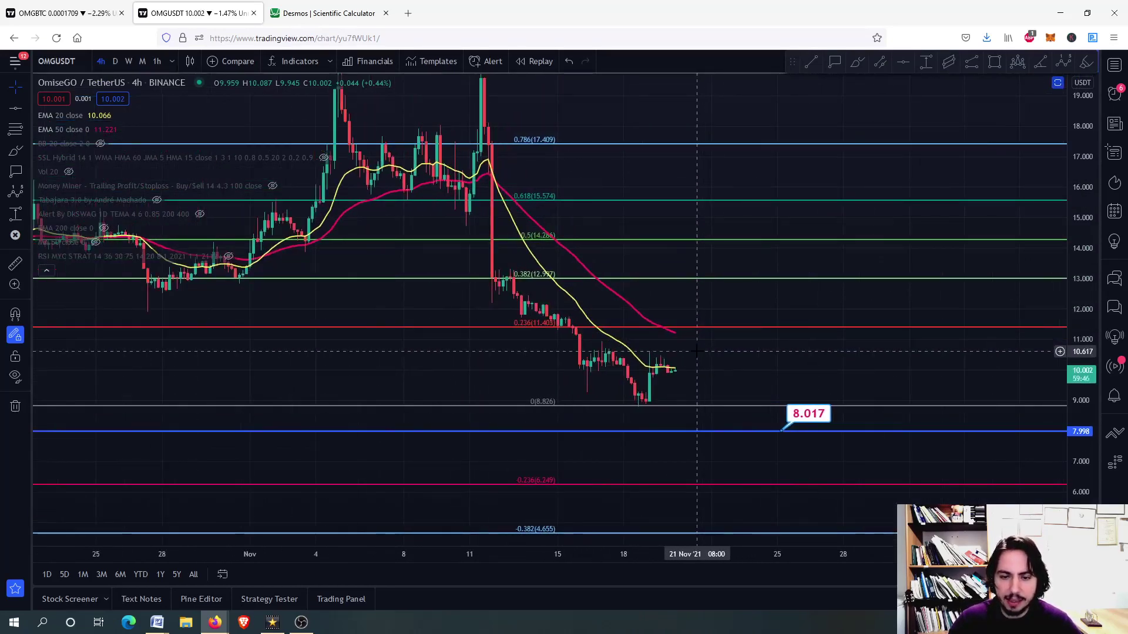
# Add a horizontal support line at 10.636 and brush-circle the price area above the latest candles
pyautogui.click(903, 61)
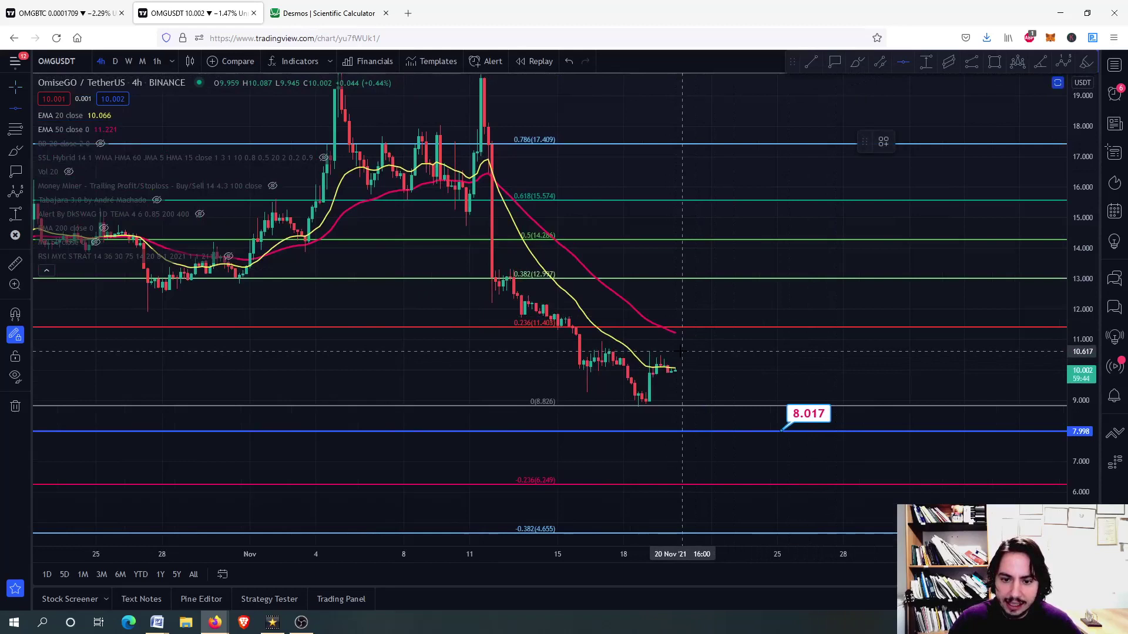
pyautogui.click(682, 350)
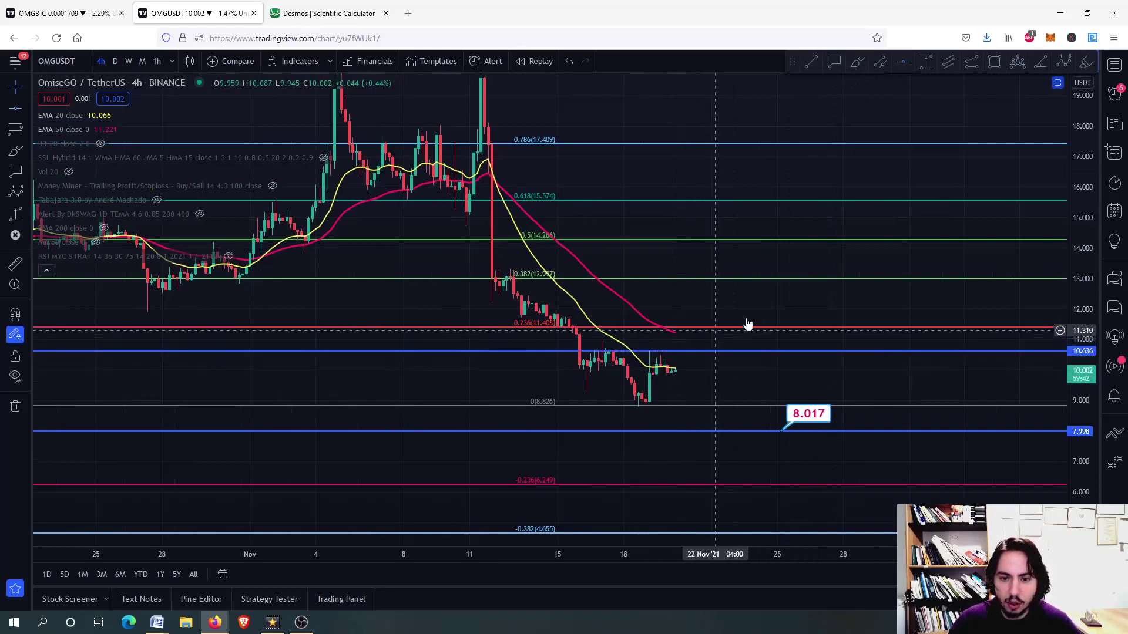
pyautogui.click(857, 61)
pyautogui.moveTo(673, 369)
pyautogui.mouseDown()
pyautogui.moveTo(680, 332)
pyautogui.moveTo(702, 340)
pyautogui.moveTo(691, 335)
pyautogui.mouseUp()
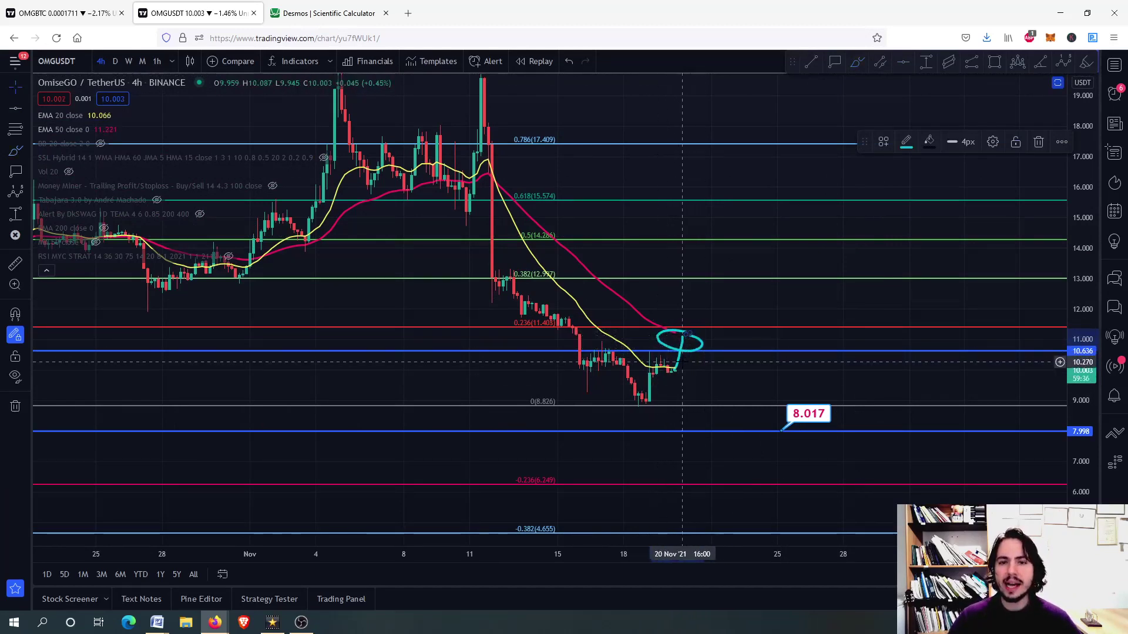
# Add a short stroke to the teal sketch and bring up the chart's context menu
pyautogui.click(859, 65)
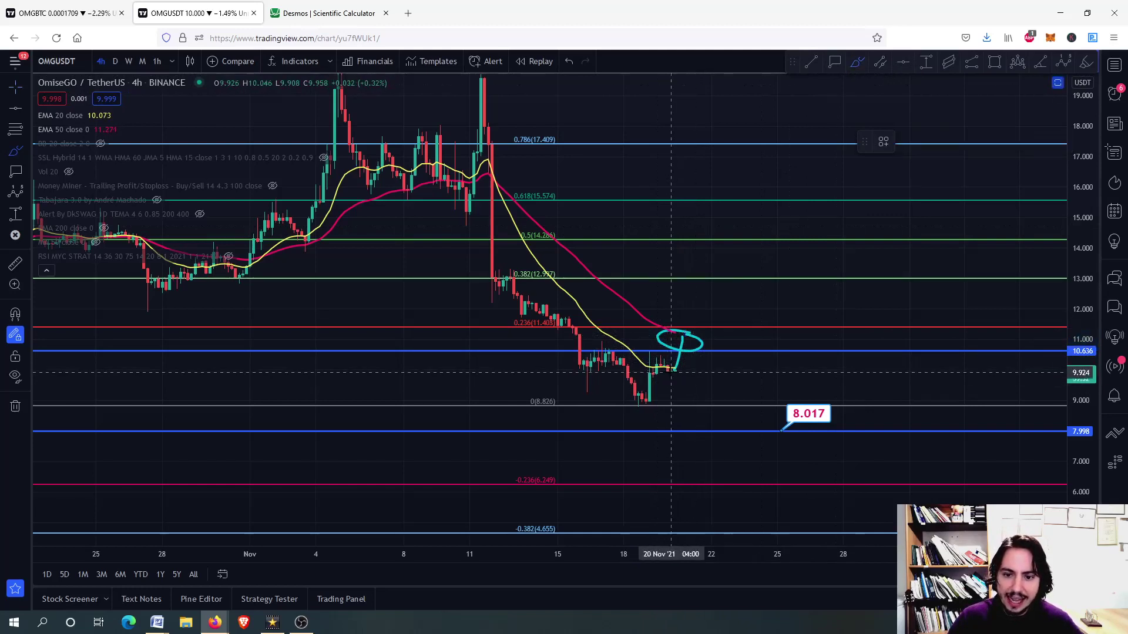
pyautogui.moveTo(671, 368); pyautogui.dragTo(680, 355)
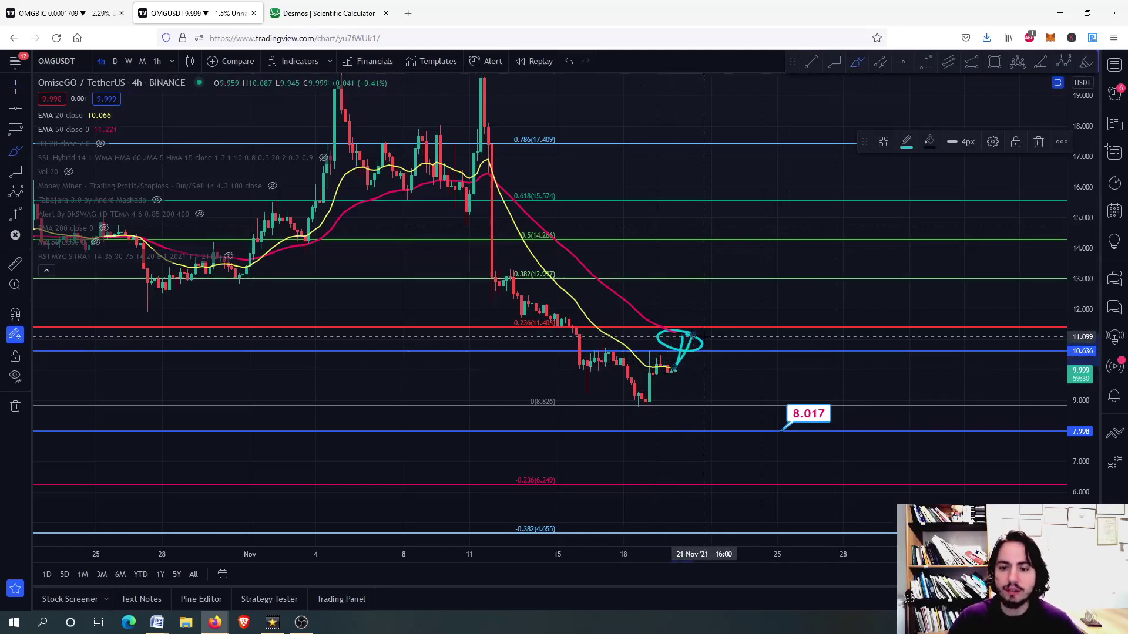
pyautogui.rightClick(705, 337)
# Remove all drawings, then measure the rise from the last candle toward 11 and cancel
pyautogui.click(758, 552)
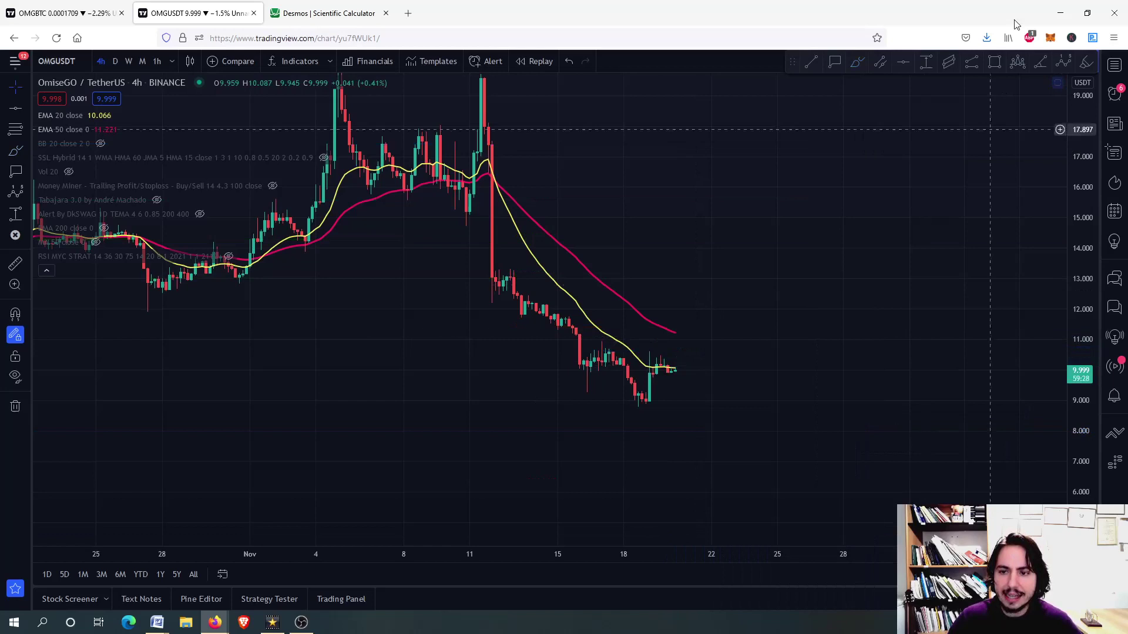
pyautogui.click(924, 63)
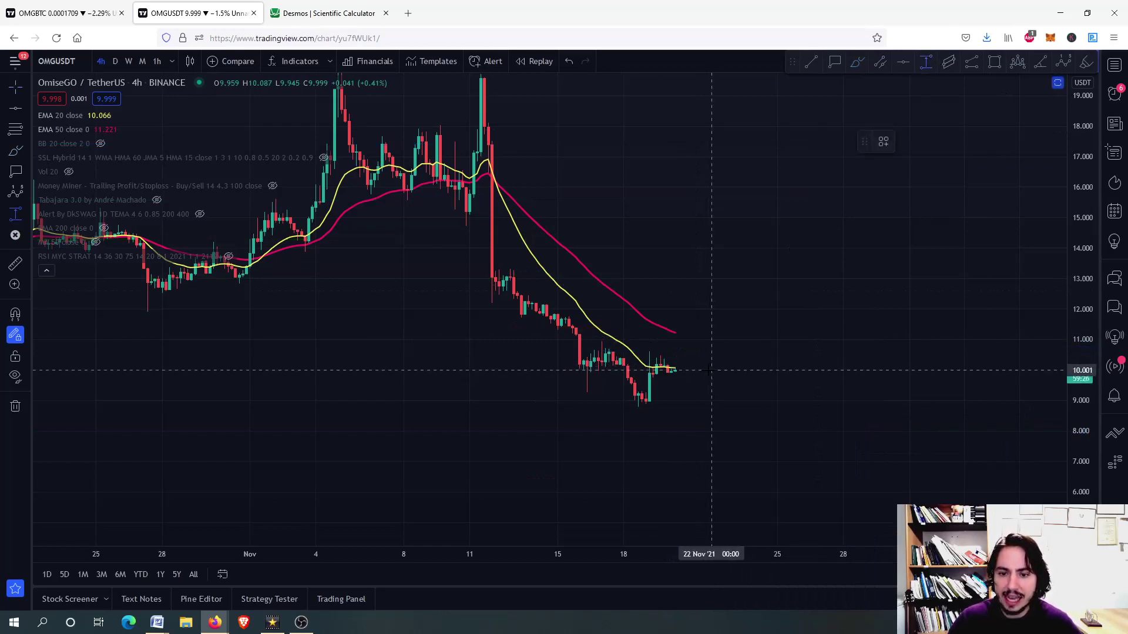
pyautogui.click(708, 371)
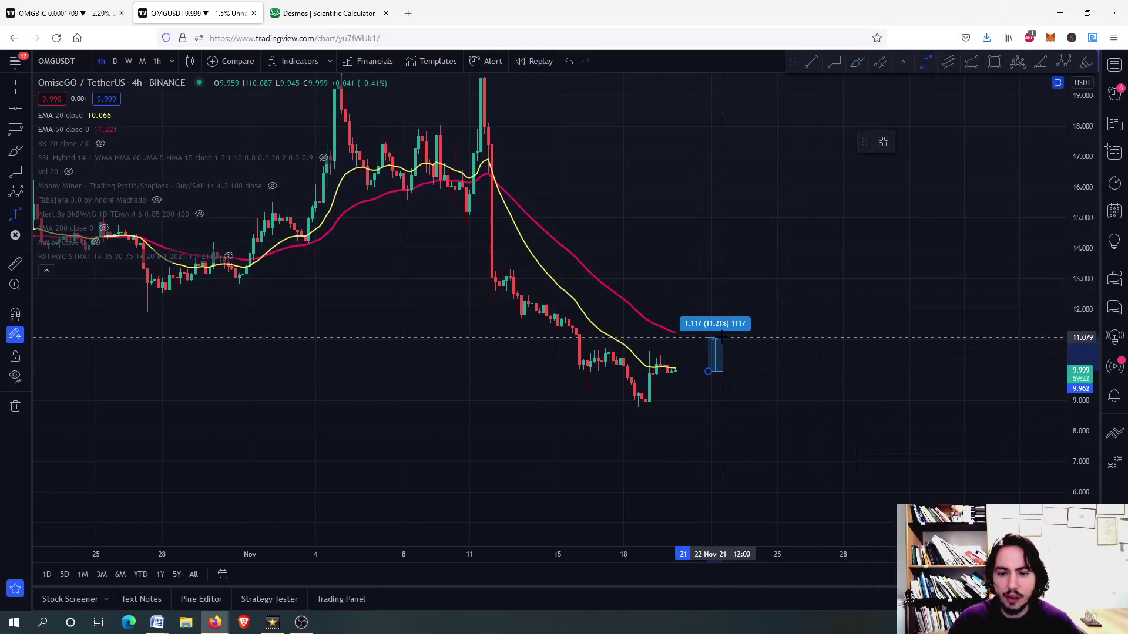
pyautogui.press('Escape')
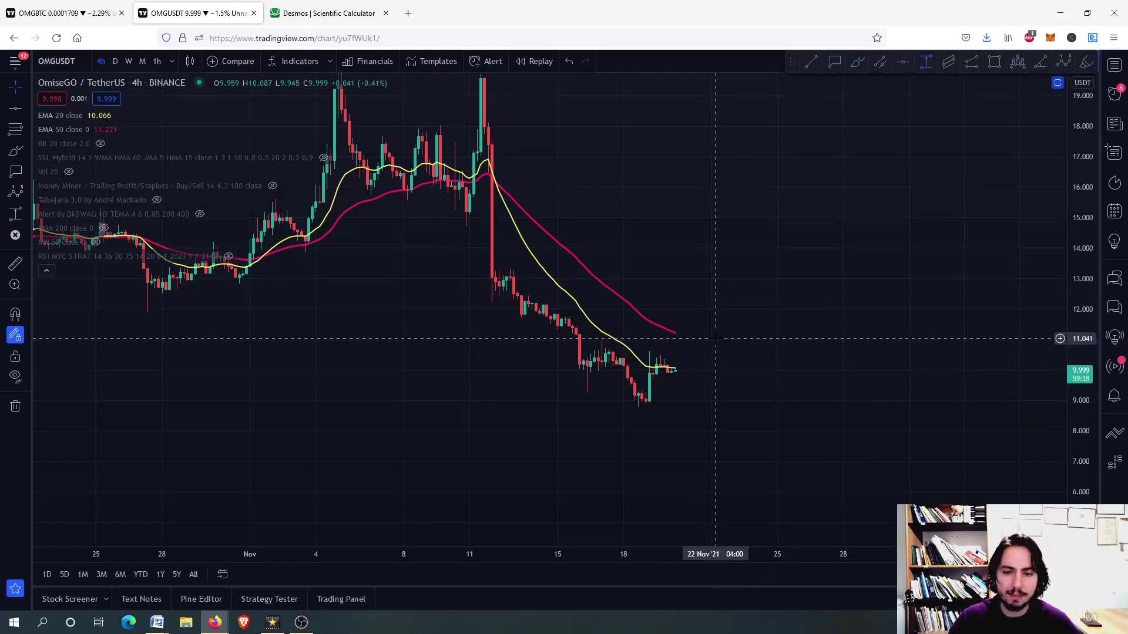
pyautogui.scroll(-3, 715, 338)
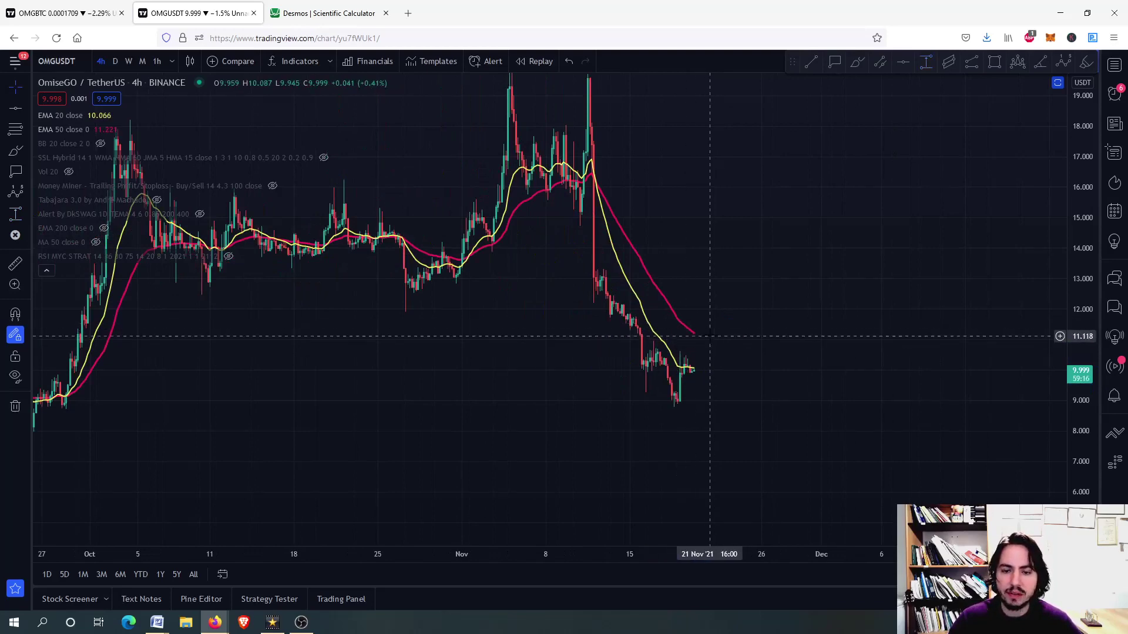
pyautogui.scroll(3, 709, 336)
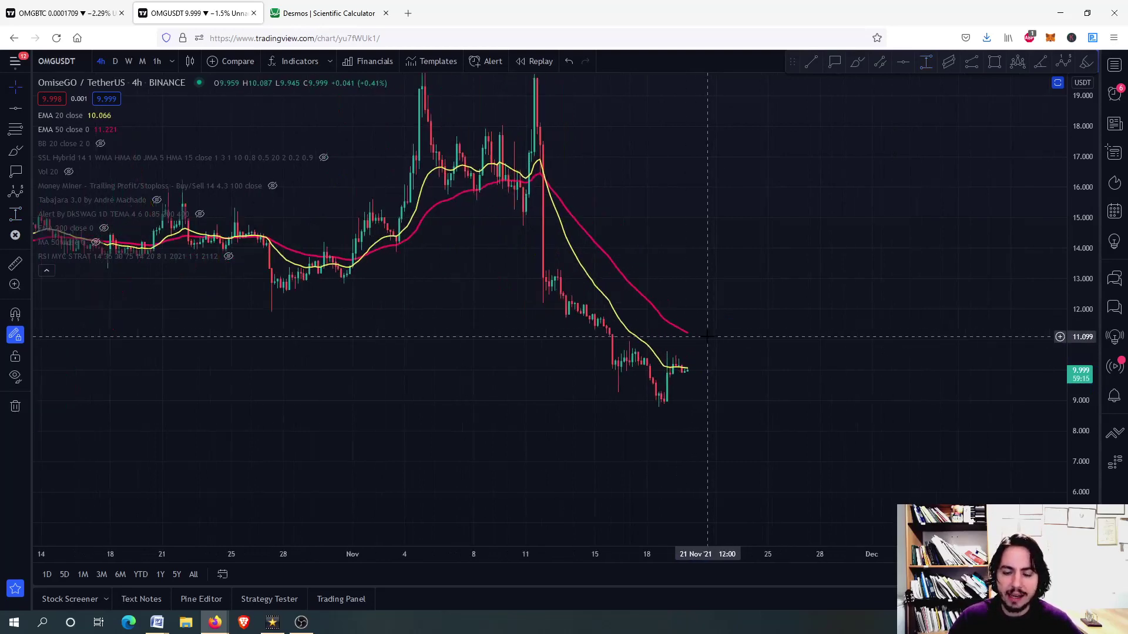
# Enlarge the OMGBTC price pane, hiding its indicators, then return to the OMGUSDT chart
pyautogui.click(63, 4)
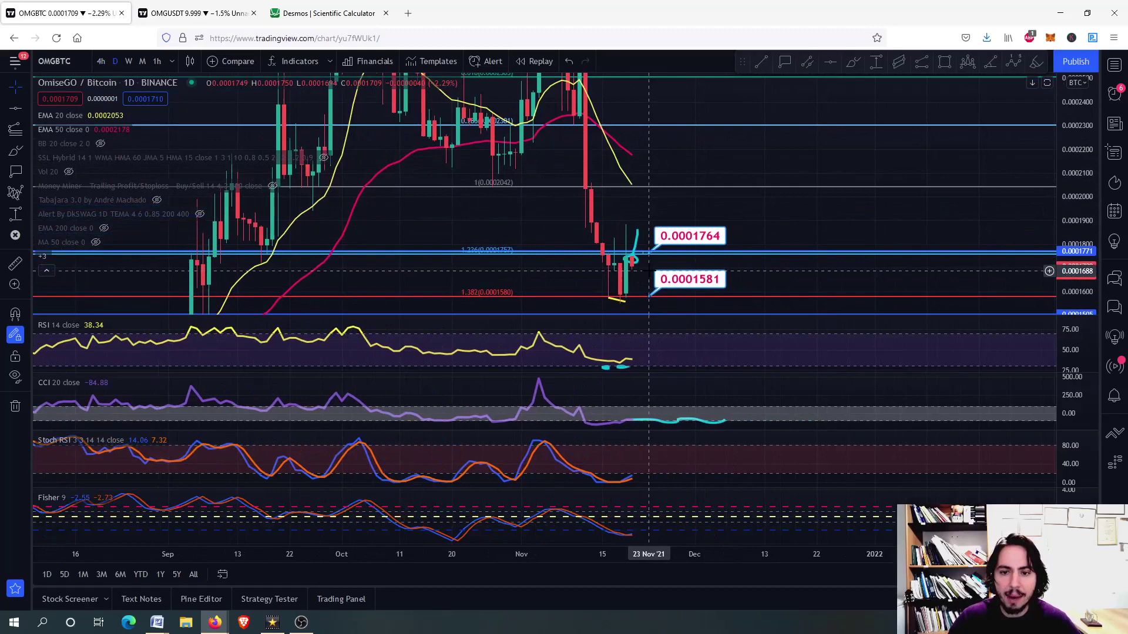
pyautogui.scroll(3, 648, 271)
pyautogui.doubleClick(669, 297)
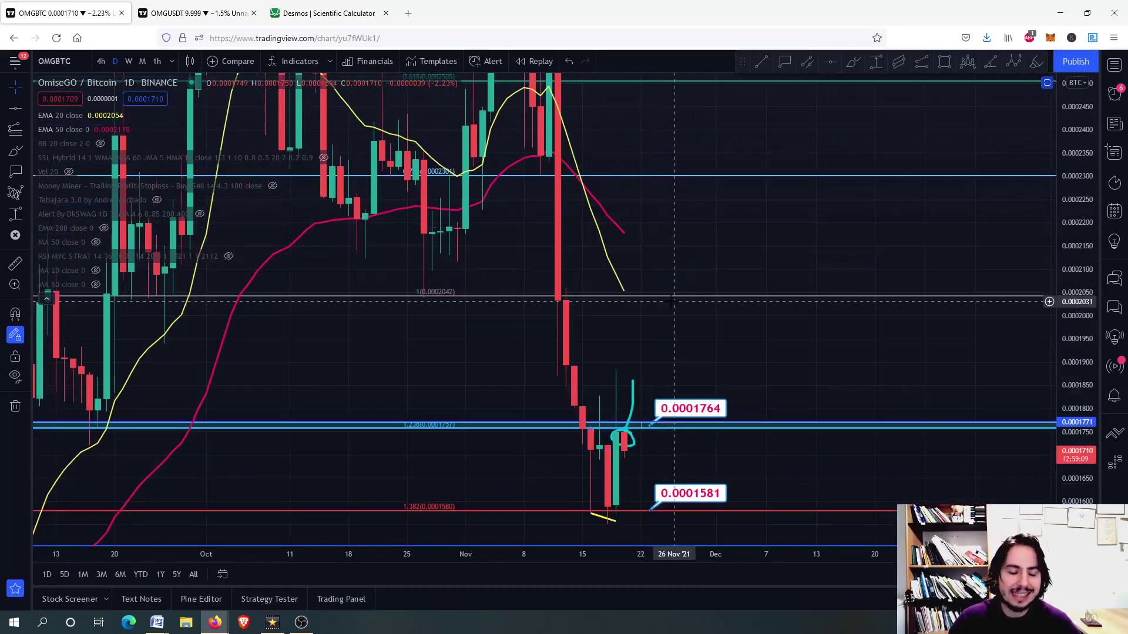
pyautogui.click(217, 6)
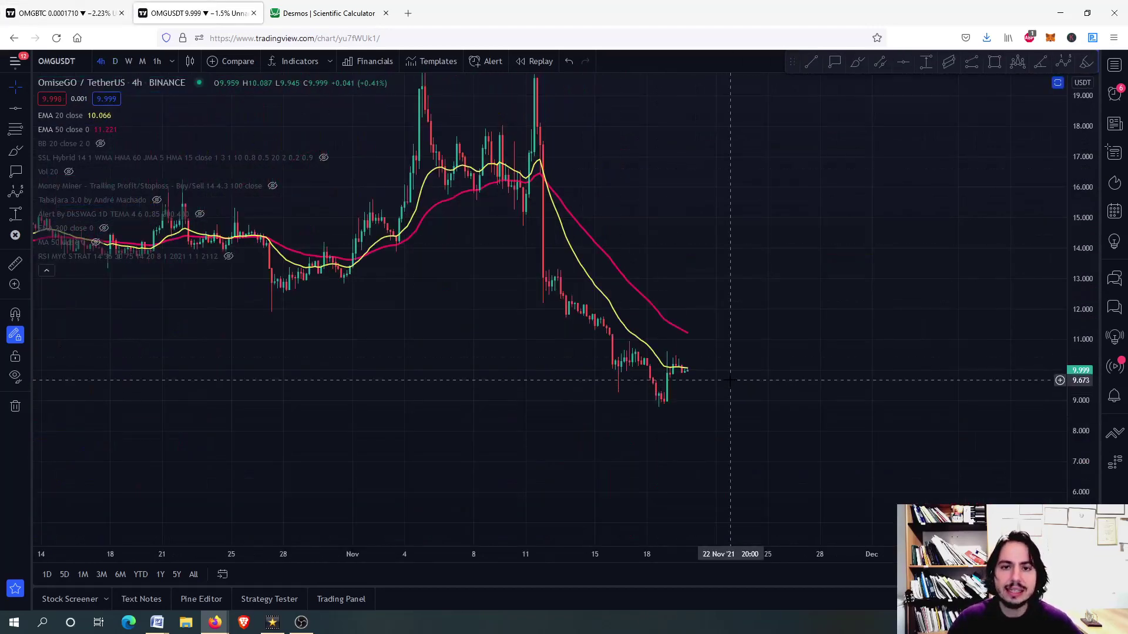
pyautogui.scroll(-4, 722, 358)
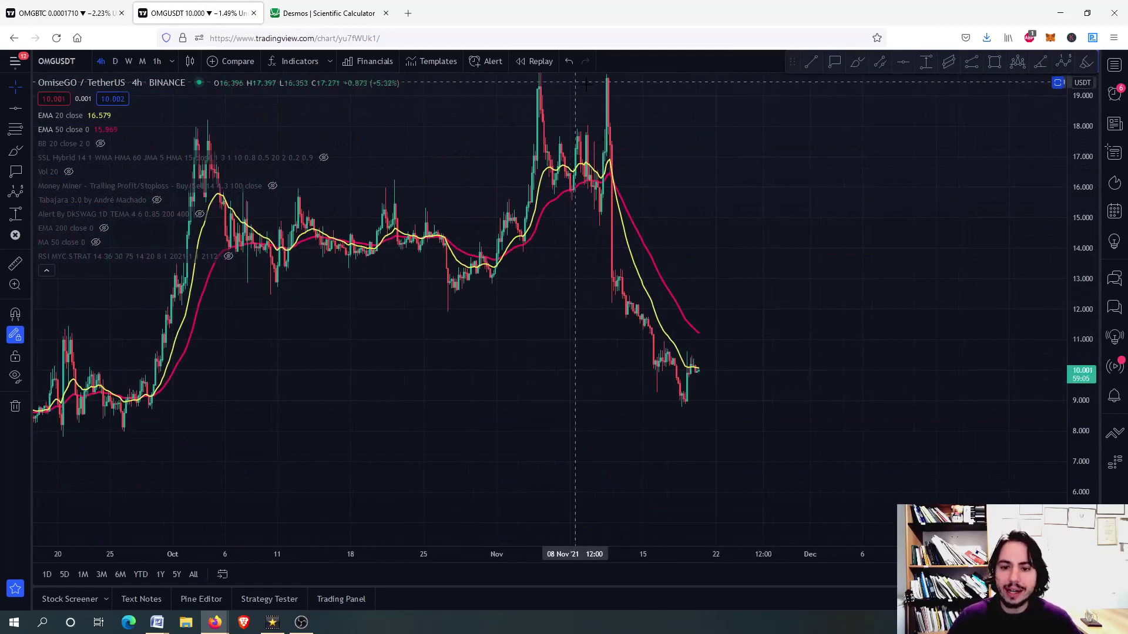
pyautogui.click(857, 62)
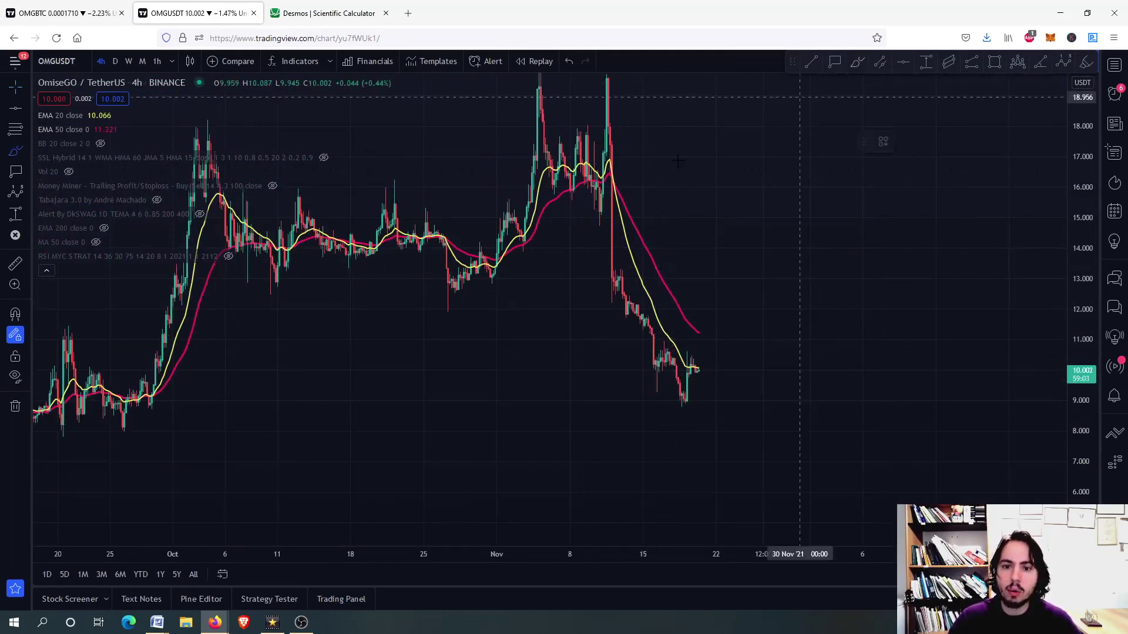
pyautogui.moveTo(600, 101)
pyautogui.mouseDown()
pyautogui.moveTo(658, 353)
pyautogui.moveTo(687, 408)
pyautogui.moveTo(764, 414)
pyautogui.moveTo(764, 387)
pyautogui.moveTo(728, 382)
pyautogui.moveTo(693, 405)
pyautogui.moveTo(722, 418)
pyautogui.moveTo(800, 301)
pyautogui.mouseUp()
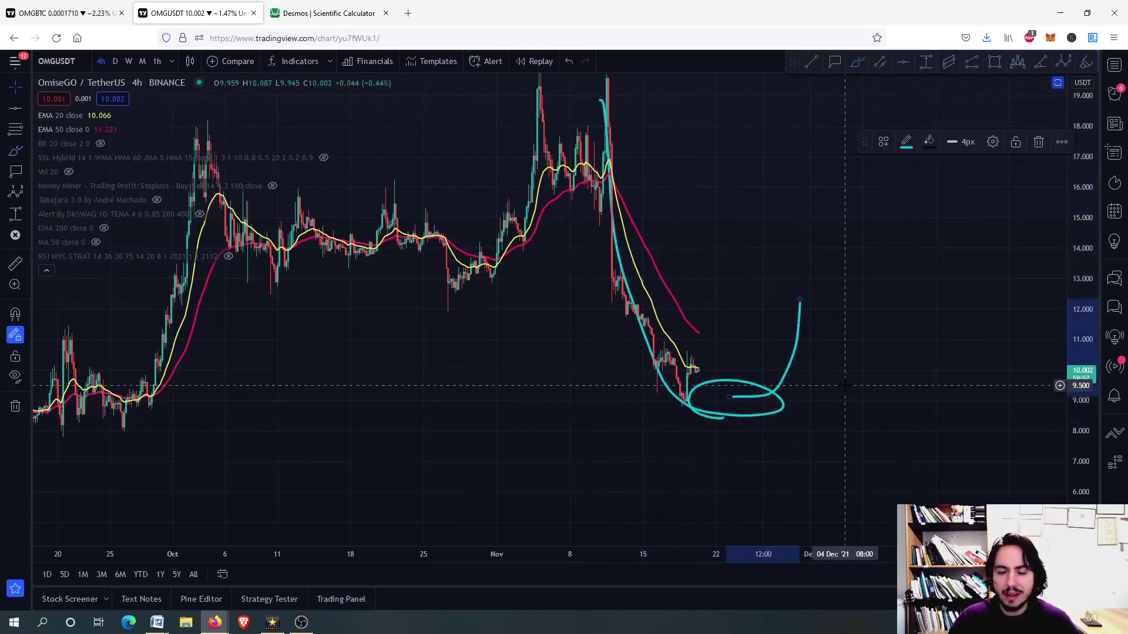
pyautogui.rightClick(846, 382)
pyautogui.click(884, 554)
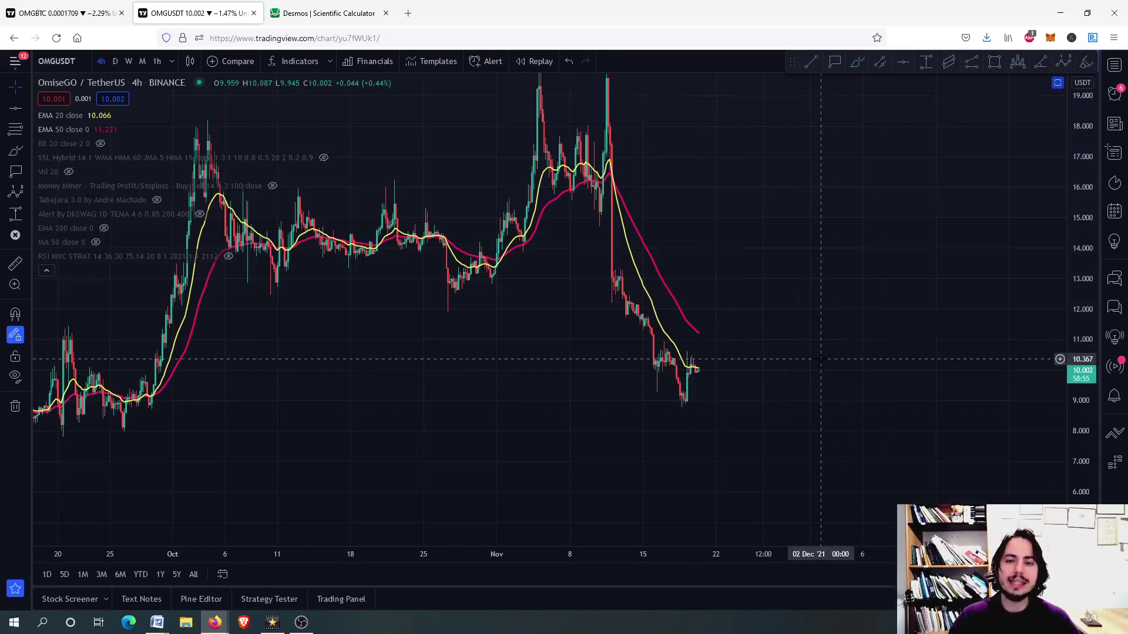